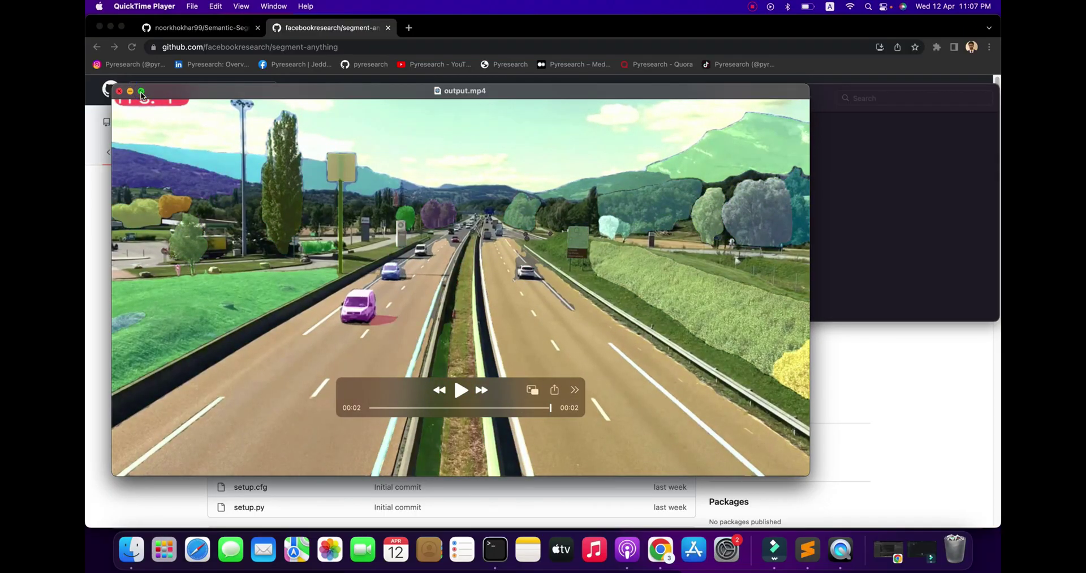
- Play the segmented highway video output.mp4 full screen, then replay it from the start
{"action": "left_click", "coordinate": [141, 90]}
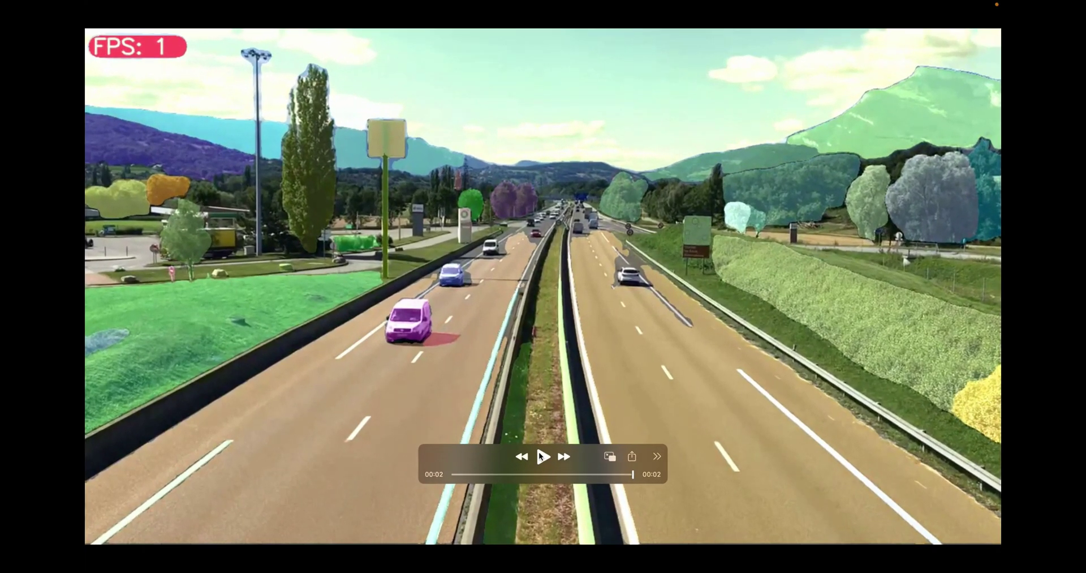
{"action": "left_click", "coordinate": [541, 456]}
{"action": "left_click", "coordinate": [540, 462]}
{"action": "mouse_move", "coordinate": [90, 12]}
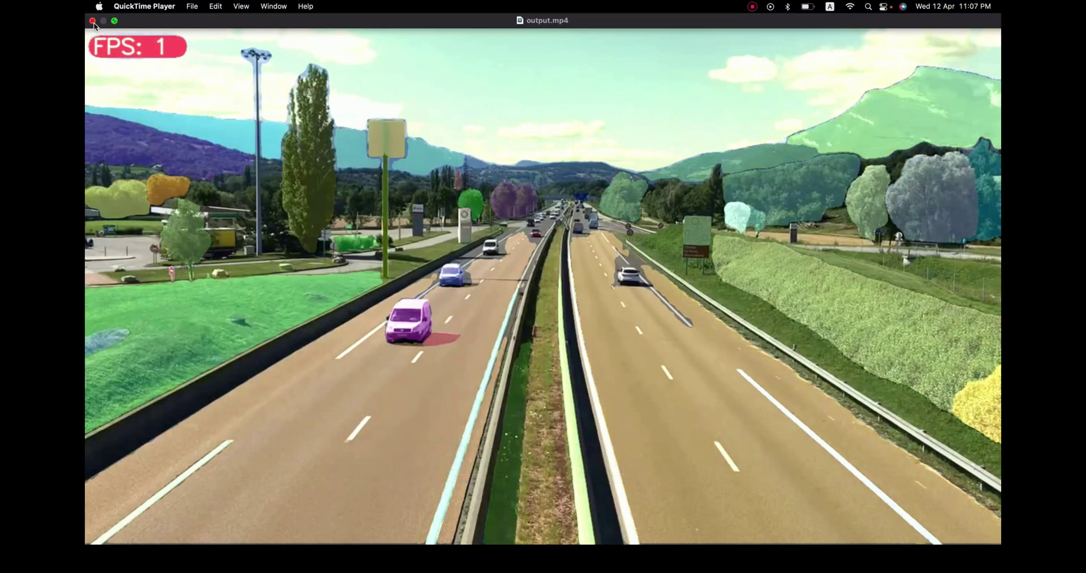
- Close the video and scroll down to the Segment Anything README on GitHub
{"action": "left_click", "coordinate": [93, 21]}
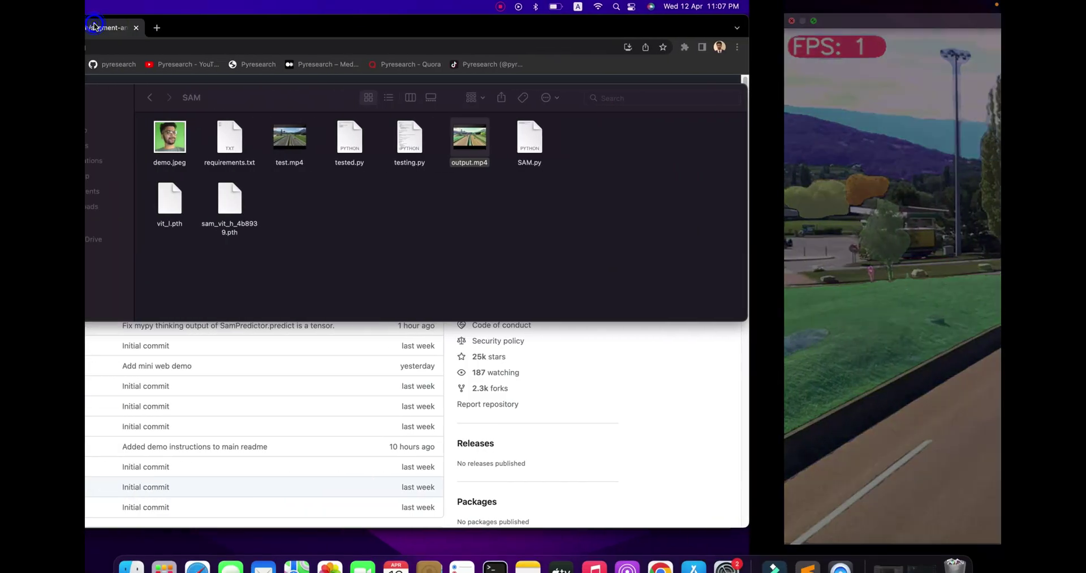
{"action": "left_click", "coordinate": [208, 304]}
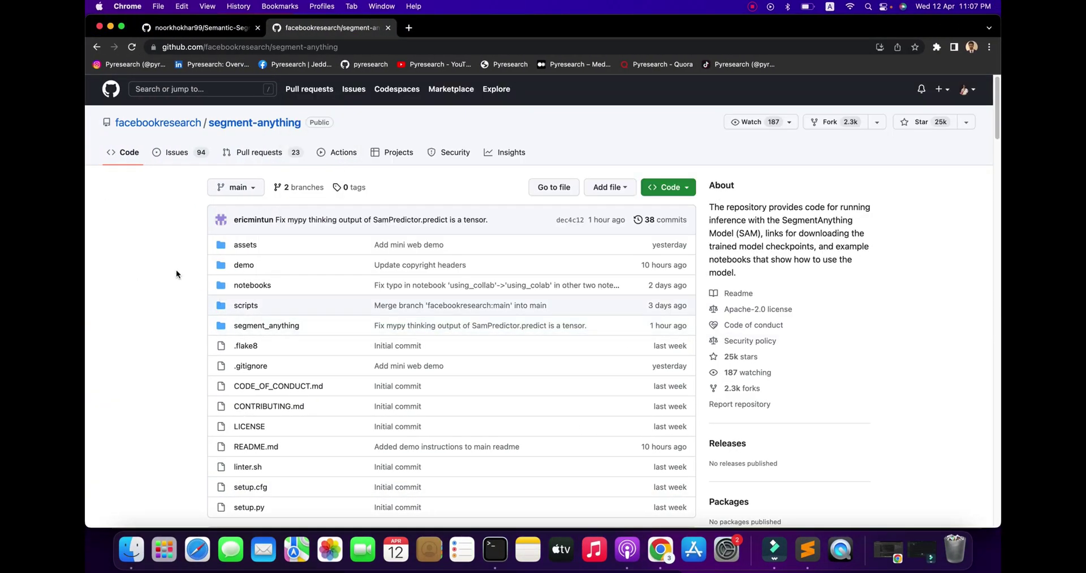
{"action": "scroll", "coordinate": [177, 273], "scroll_direction": "down", "scroll_amount": 1}
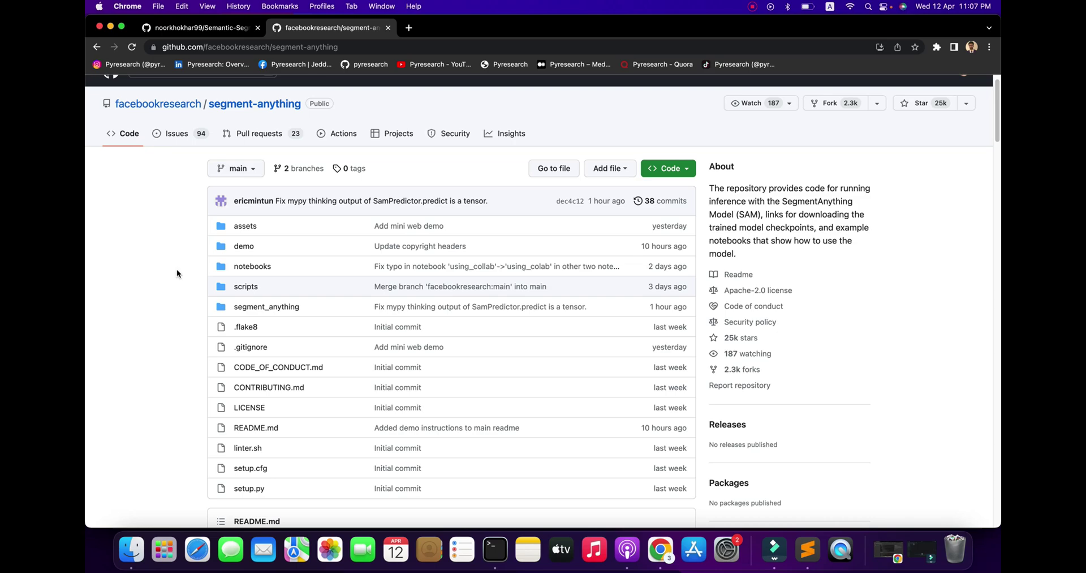
{"action": "scroll", "coordinate": [176, 273], "scroll_direction": "down", "scroll_amount": 1}
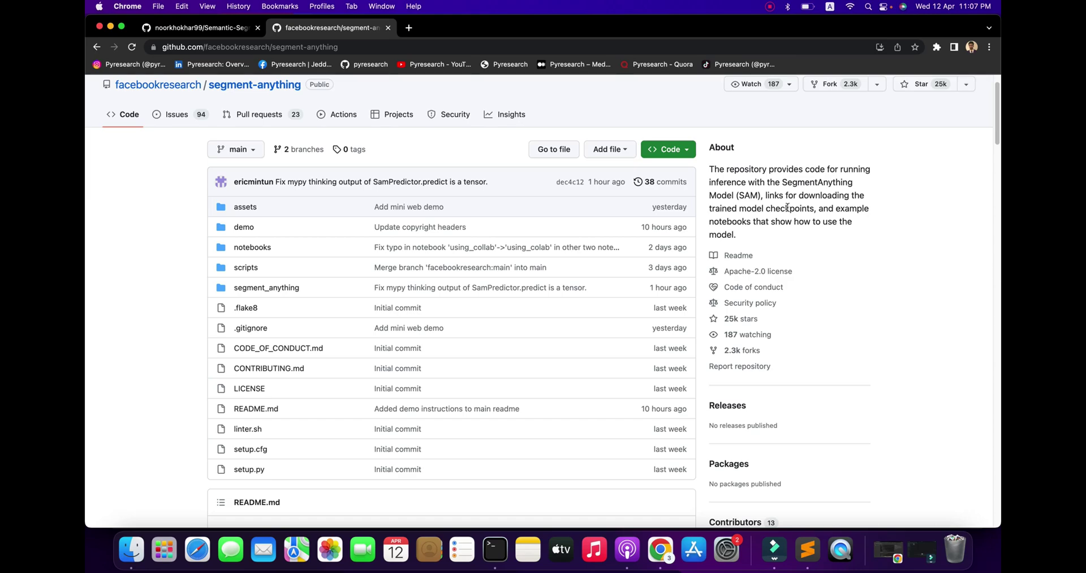
{"action": "scroll", "coordinate": [787, 208], "scroll_direction": "down", "scroll_amount": 1}
{"action": "scroll", "coordinate": [785, 207], "scroll_direction": "down", "scroll_amount": 10}
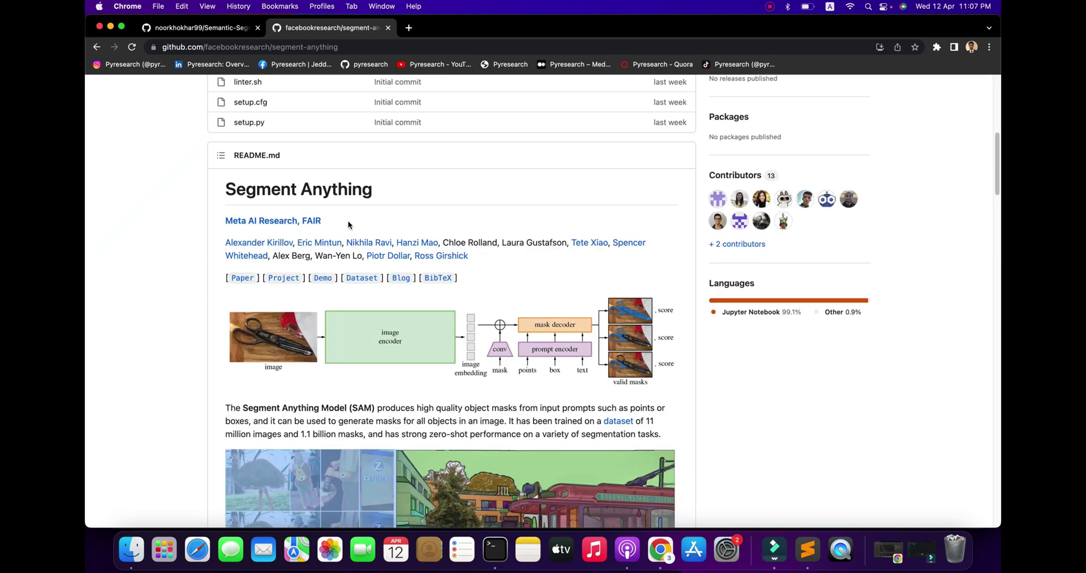
- Open the Demo, Project, Paper, Blog and Dataset README links each in a new tab
{"action": "right_click", "coordinate": [318, 277]}
{"action": "left_click", "coordinate": [334, 284]}
{"action": "right_click", "coordinate": [292, 279]}
{"action": "left_click", "coordinate": [317, 283]}
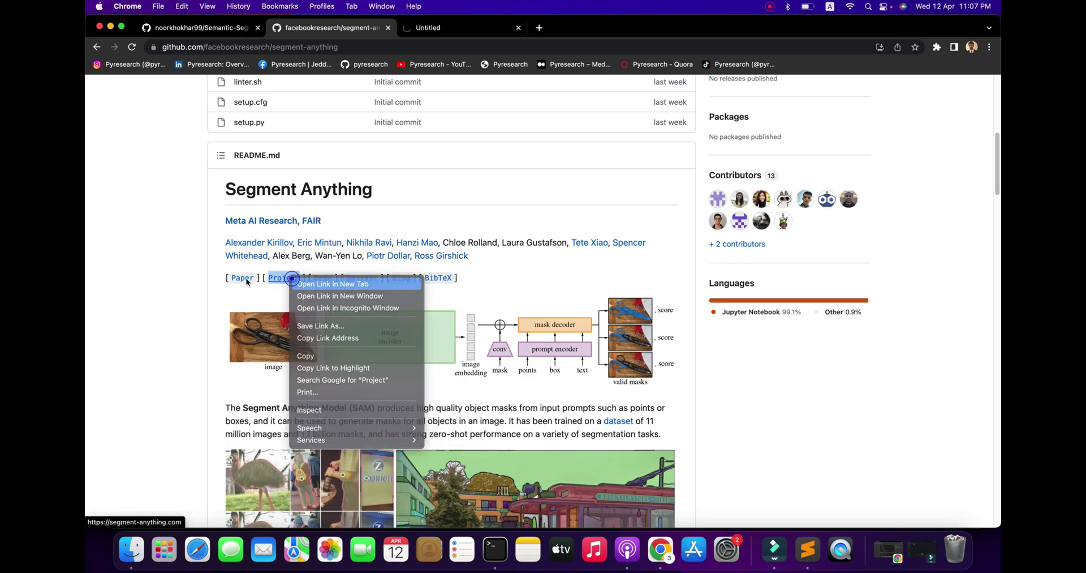
{"action": "right_click", "coordinate": [244, 278]}
{"action": "left_click", "coordinate": [272, 284]}
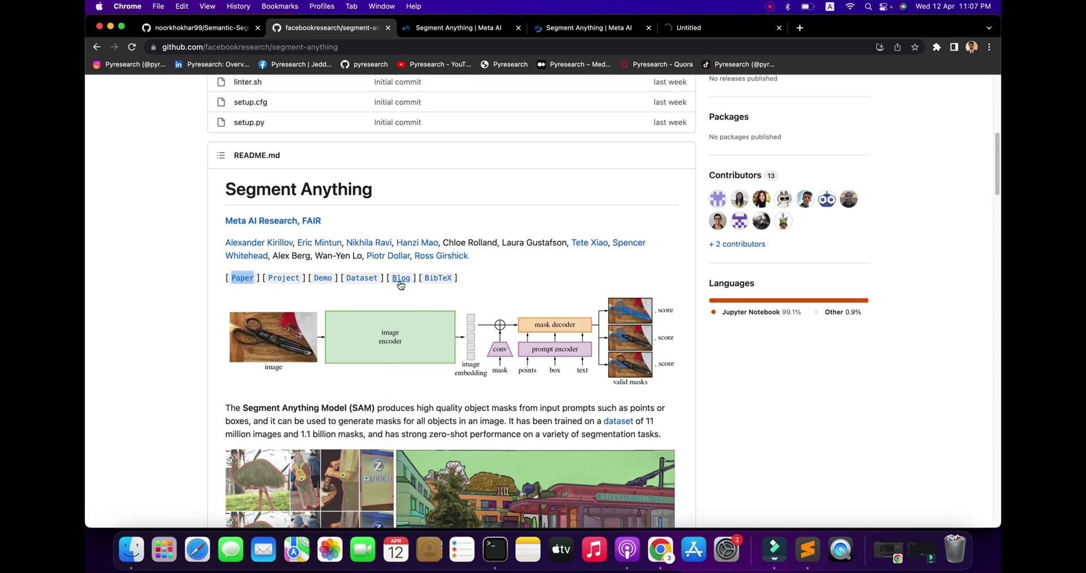
{"action": "right_click", "coordinate": [400, 277]}
{"action": "left_click", "coordinate": [410, 287]}
{"action": "right_click", "coordinate": [371, 278]}
{"action": "left_click", "coordinate": [390, 287]}
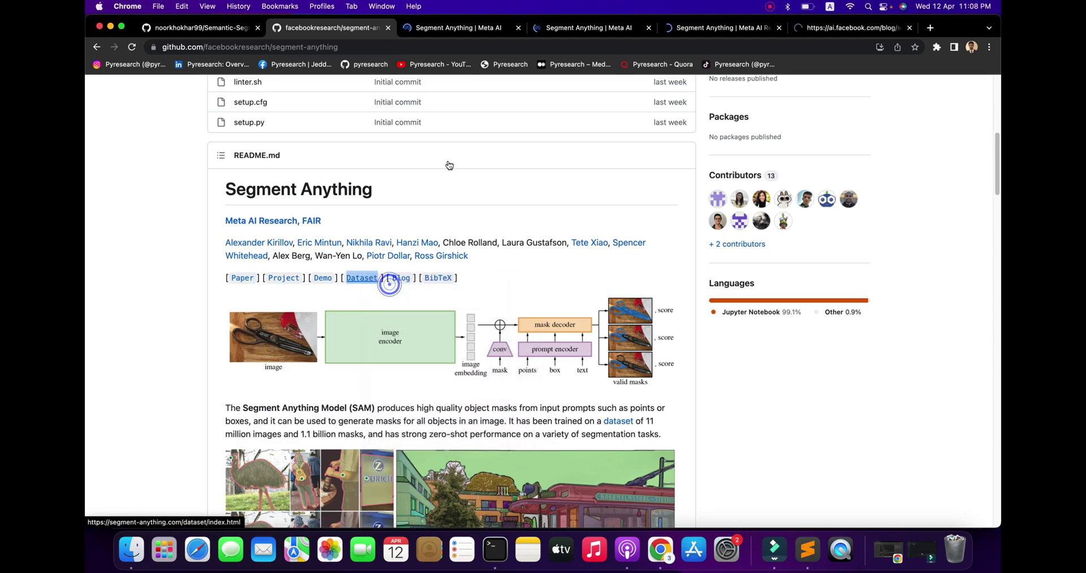
- Switch to the Segment Anything | Meta AI tab and scroll through its abstract and related papers
{"action": "left_click", "coordinate": [651, 28]}
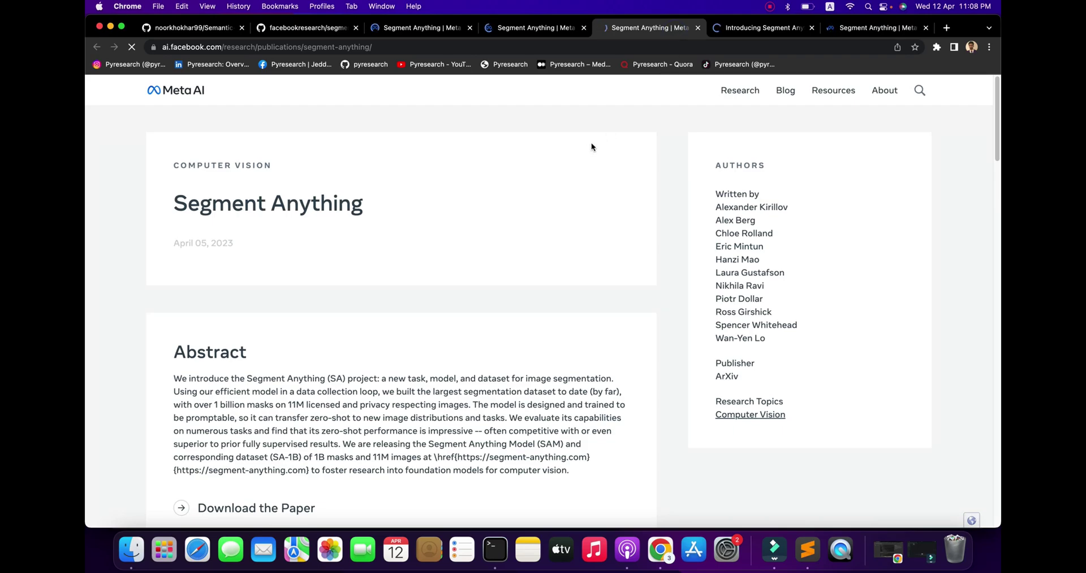
{"action": "scroll", "coordinate": [589, 146], "scroll_direction": "down", "scroll_amount": 4}
{"action": "scroll", "coordinate": [589, 147], "scroll_direction": "down", "scroll_amount": 20}
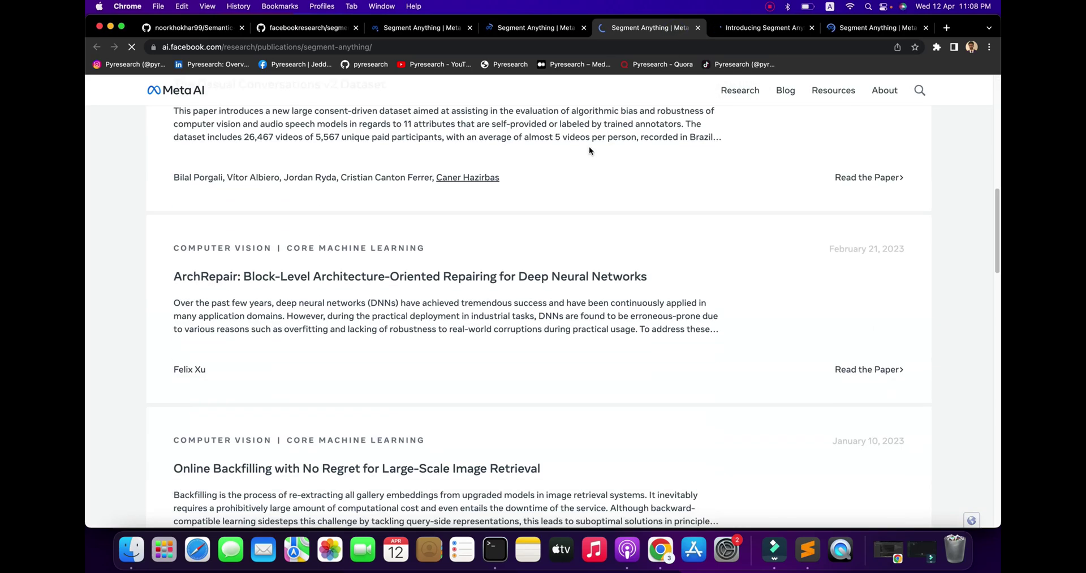
{"action": "scroll", "coordinate": [590, 151], "scroll_direction": "up", "scroll_amount": 20}
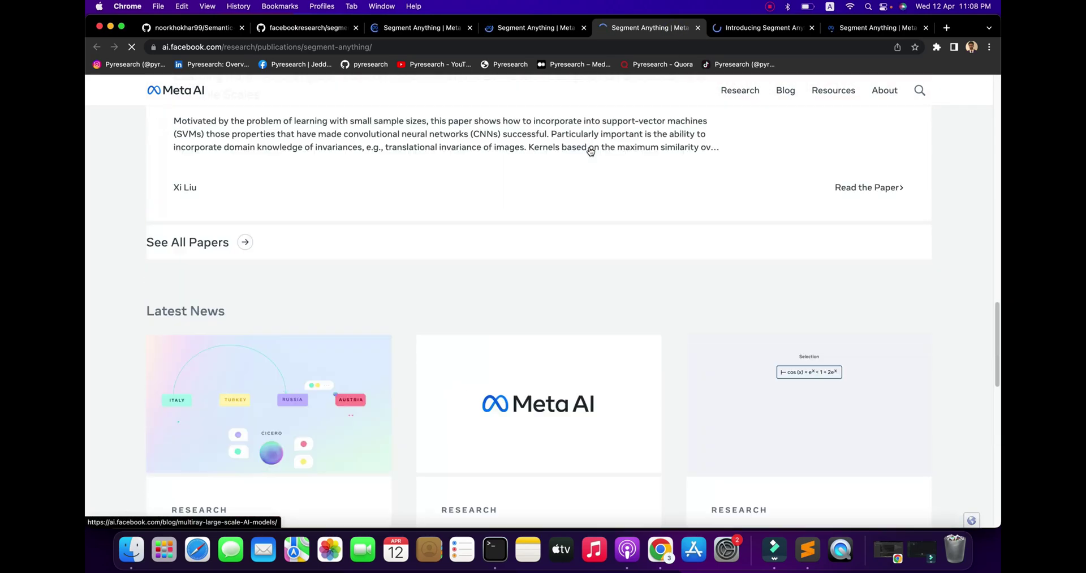
- Launch the demo from segment-anything.com and agree to the Before you begin terms and conditions
{"action": "left_click", "coordinate": [524, 33]}
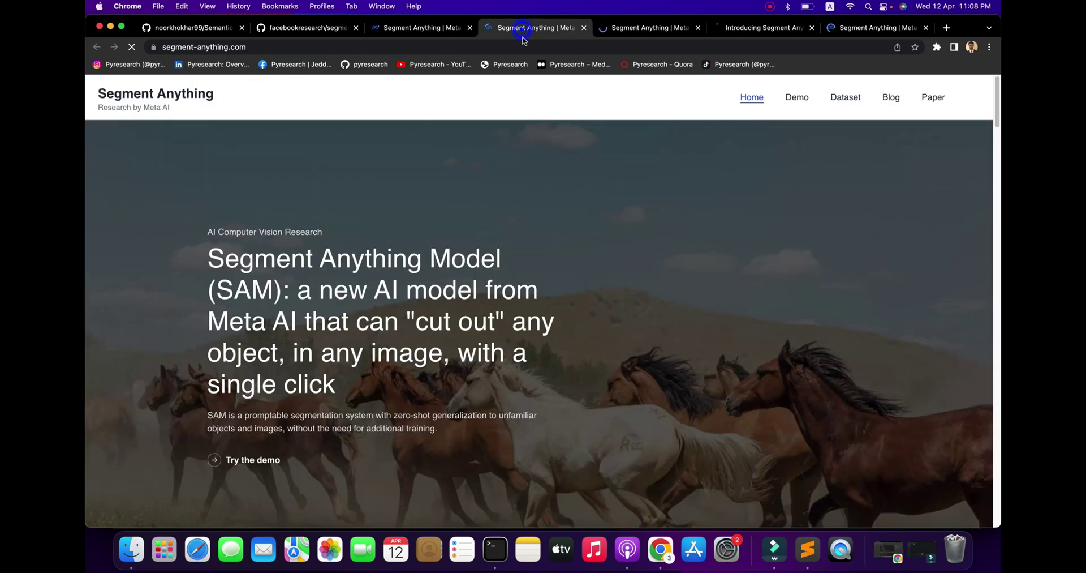
{"action": "left_click", "coordinate": [791, 109]}
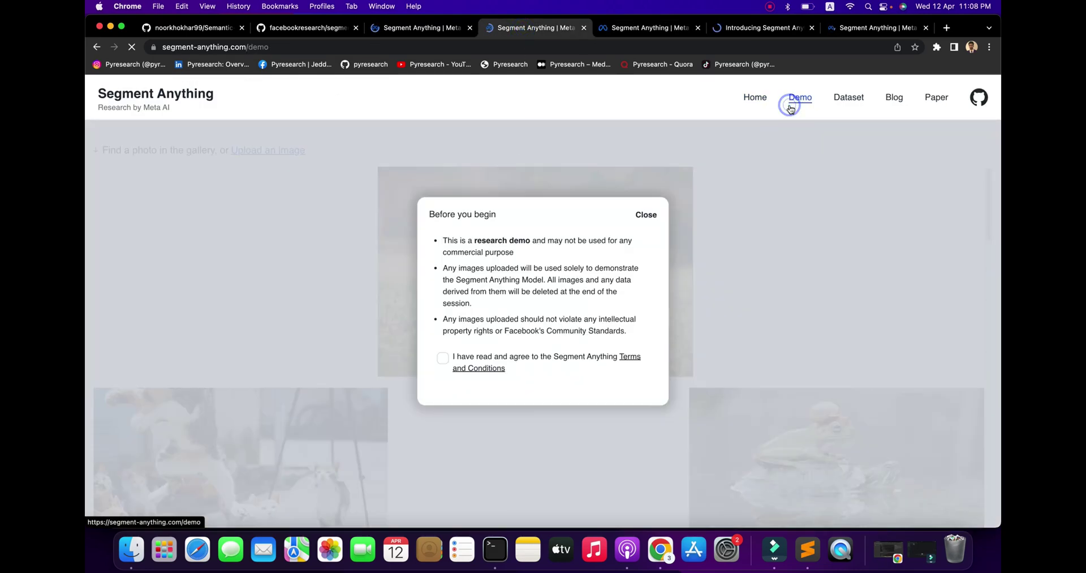
{"action": "left_click", "coordinate": [515, 352]}
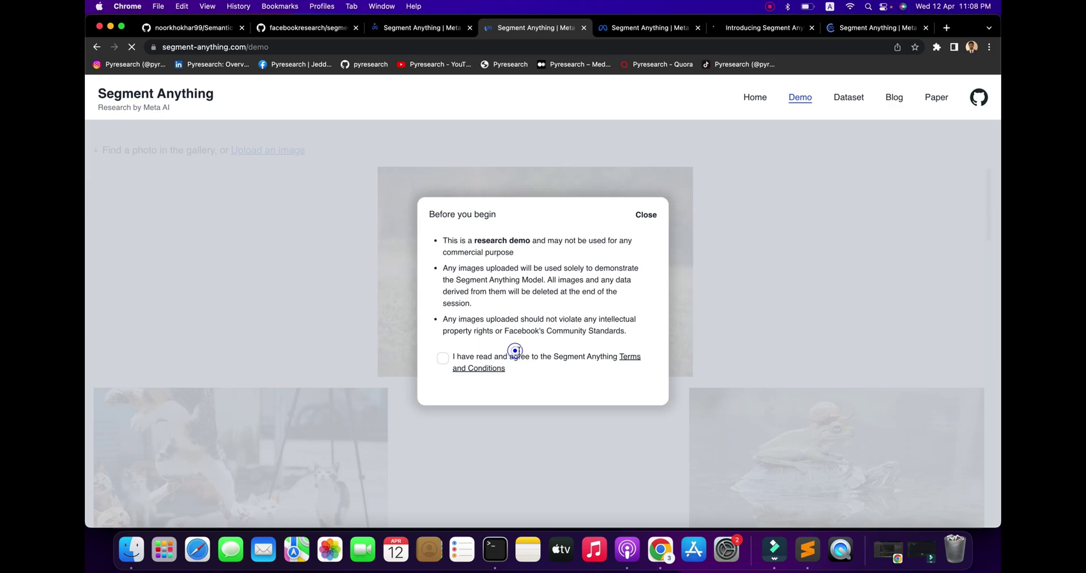
{"action": "left_click", "coordinate": [485, 360]}
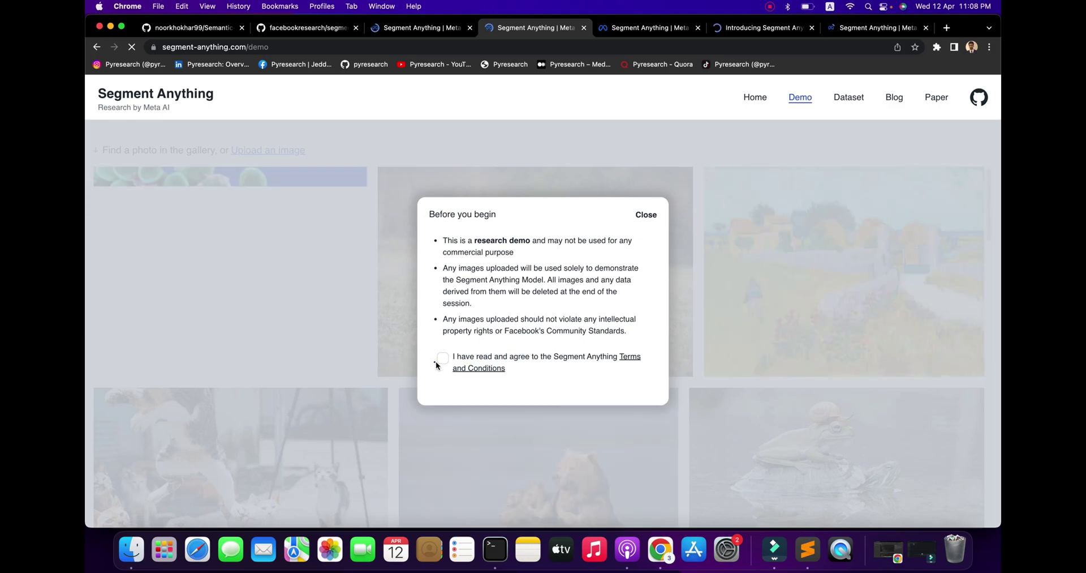
{"action": "left_click", "coordinate": [439, 358]}
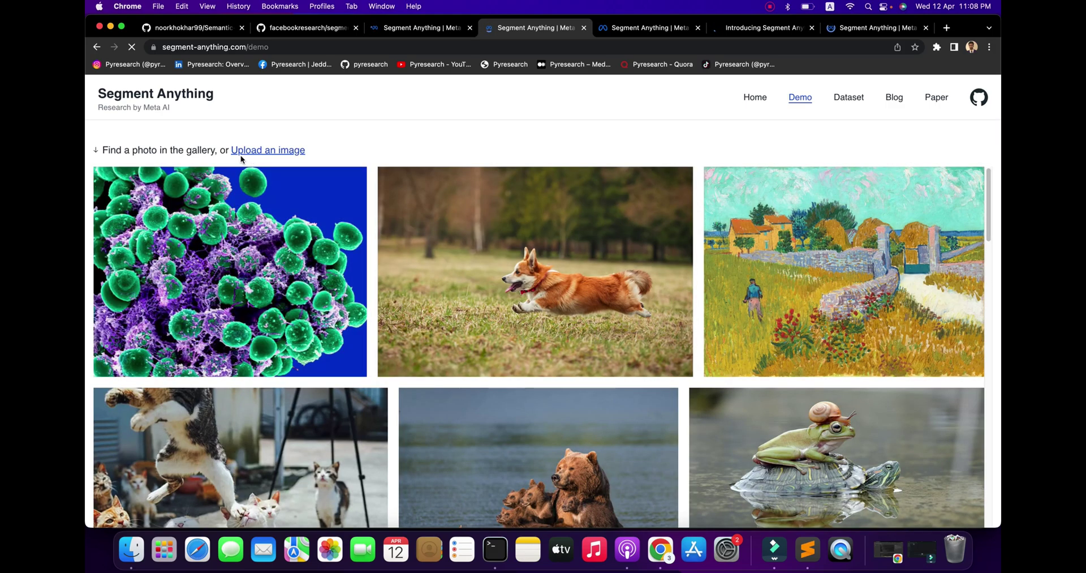
- Upload the portrait photo from Documents > youutbe > SAM, then go back to the GitHub README tab
{"action": "left_click", "coordinate": [277, 149]}
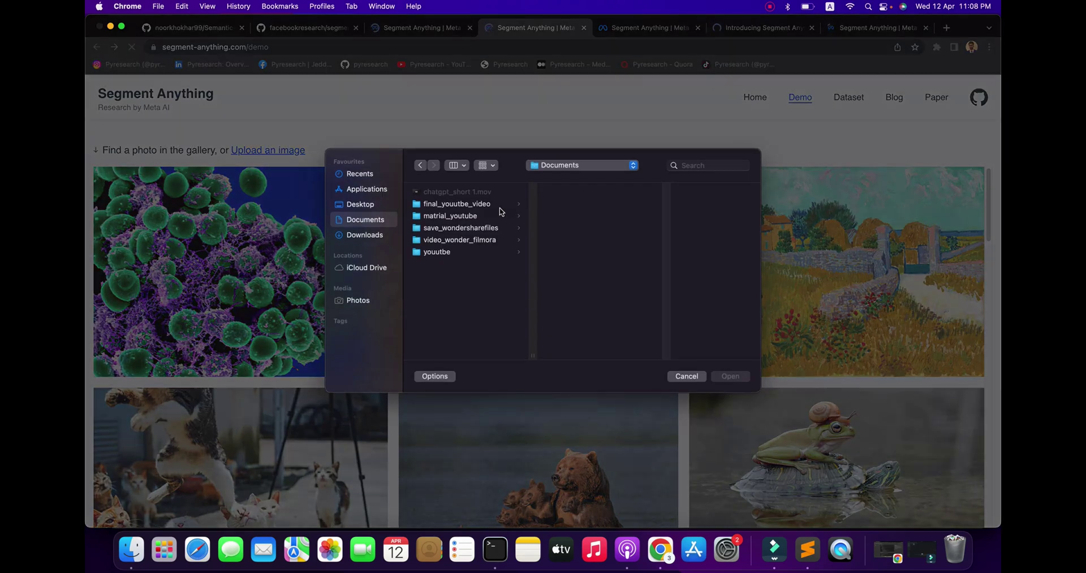
{"action": "left_click", "coordinate": [465, 253]}
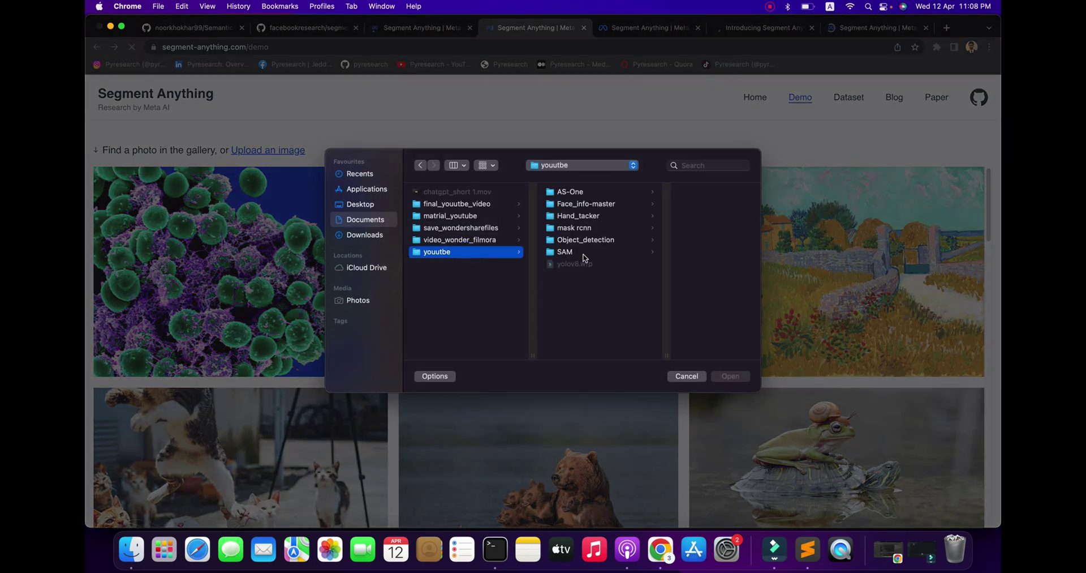
{"action": "left_click", "coordinate": [583, 252]}
{"action": "double_click", "coordinate": [696, 192]}
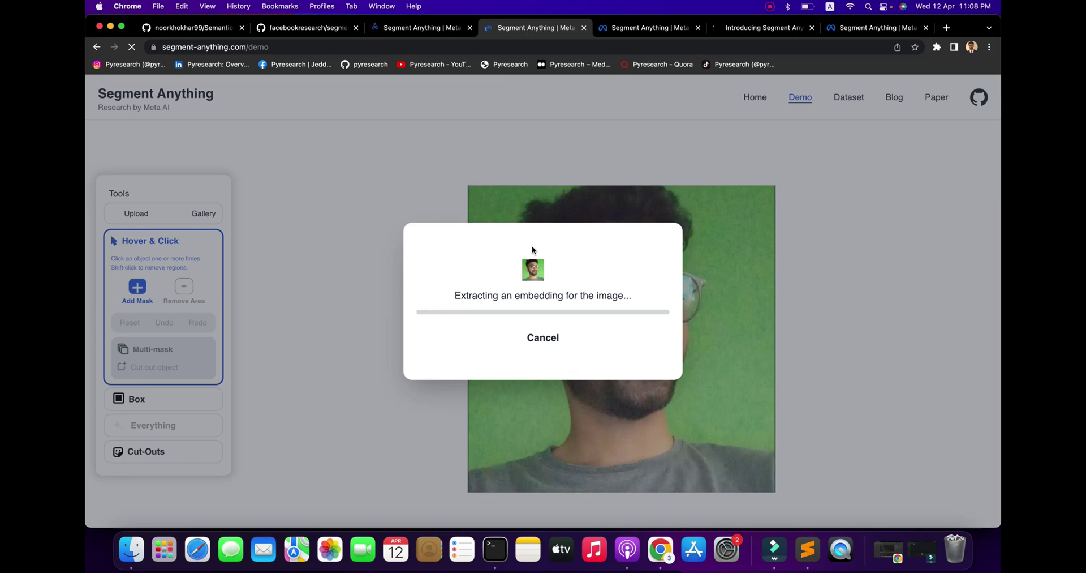
{"action": "left_click", "coordinate": [393, 31]}
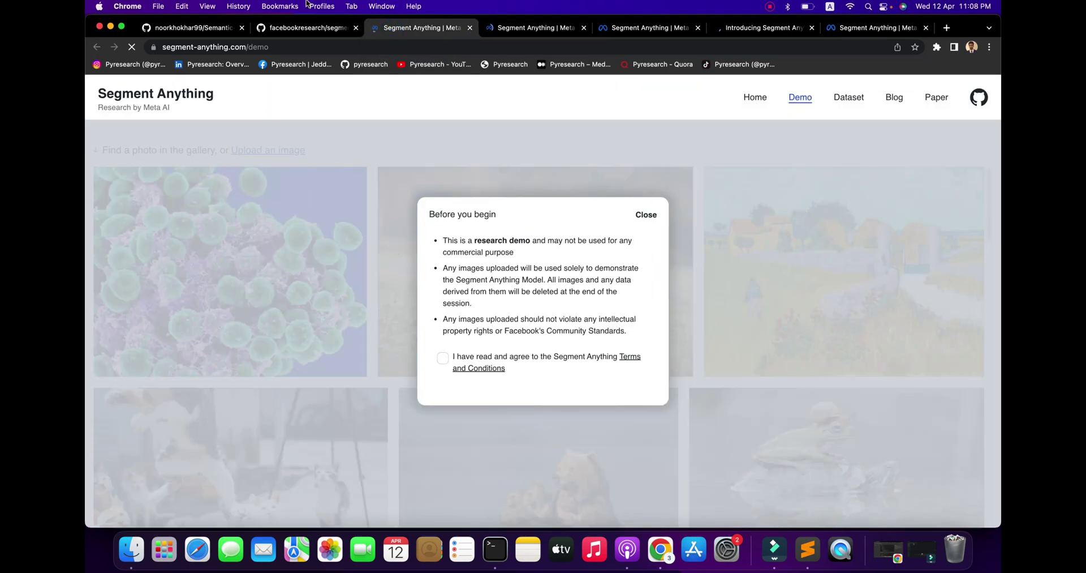
{"action": "left_click", "coordinate": [305, 27]}
- Scroll the README, selecting the model description paragraph and the words 'images', 'and', 'masks'
{"action": "scroll", "coordinate": [367, 299], "scroll_direction": "down", "scroll_amount": 3}
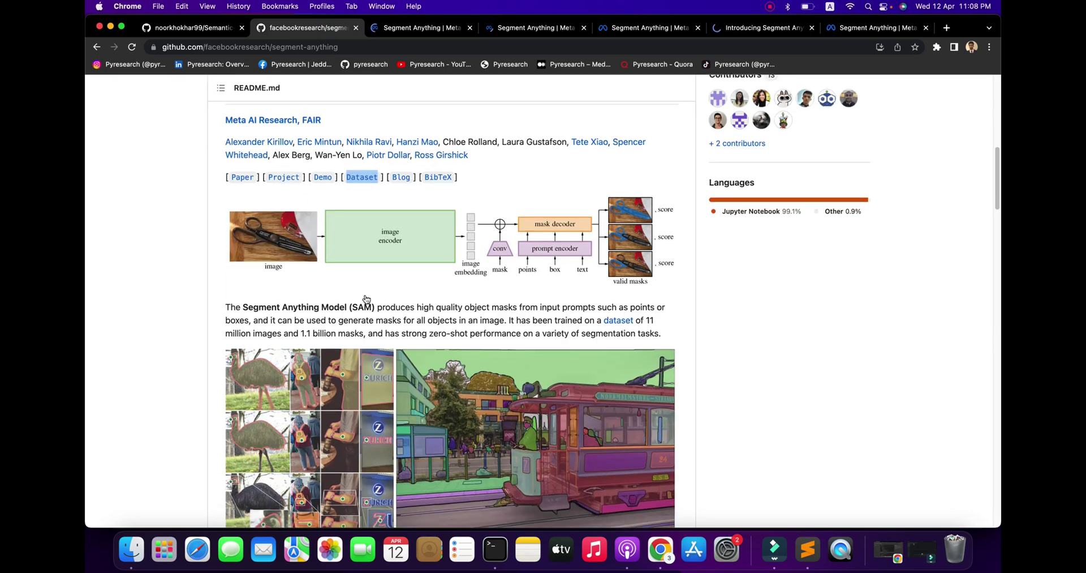
{"action": "triple_click", "coordinate": [307, 309]}
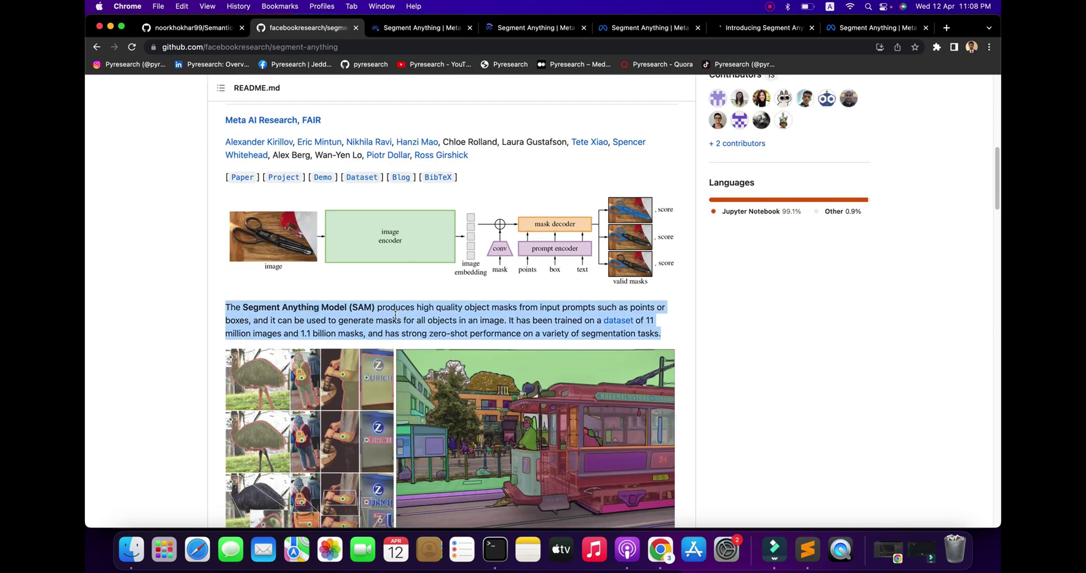
{"action": "left_click", "coordinate": [476, 329]}
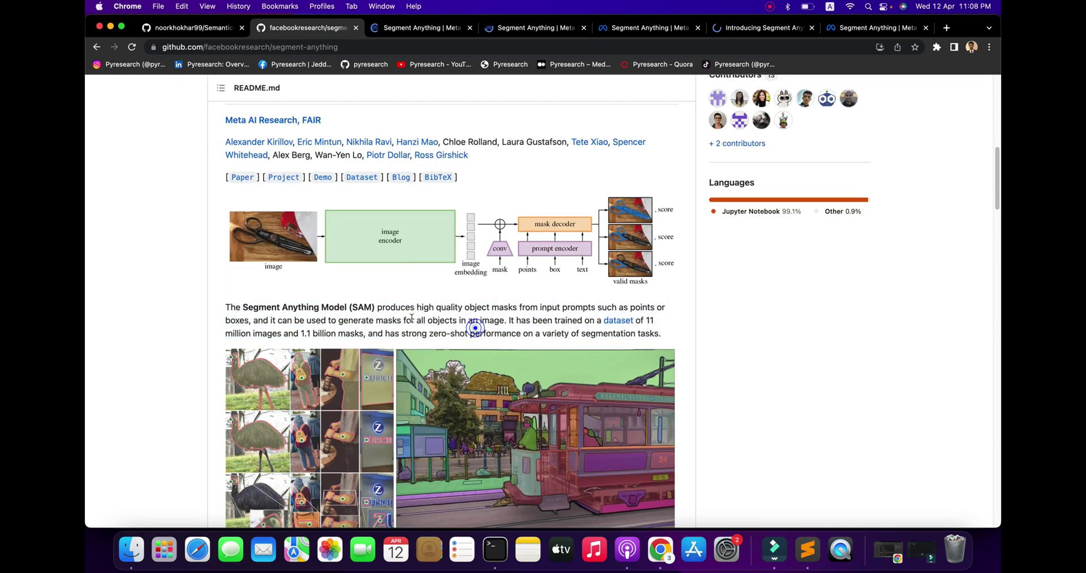
{"action": "scroll", "coordinate": [535, 333], "scroll_direction": "down", "scroll_amount": 2}
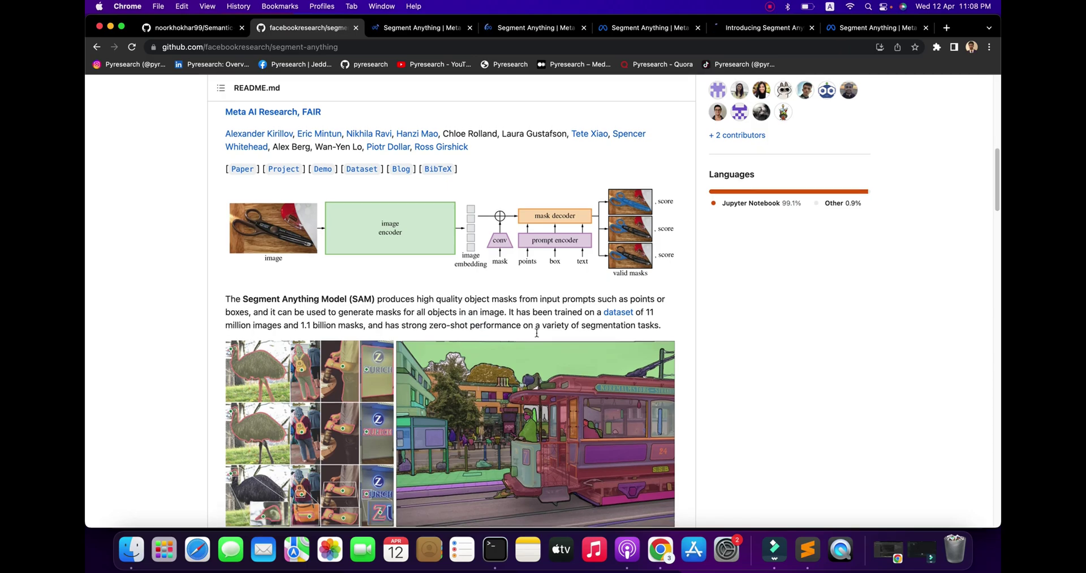
{"action": "scroll", "coordinate": [512, 331], "scroll_direction": "down", "scroll_amount": 1}
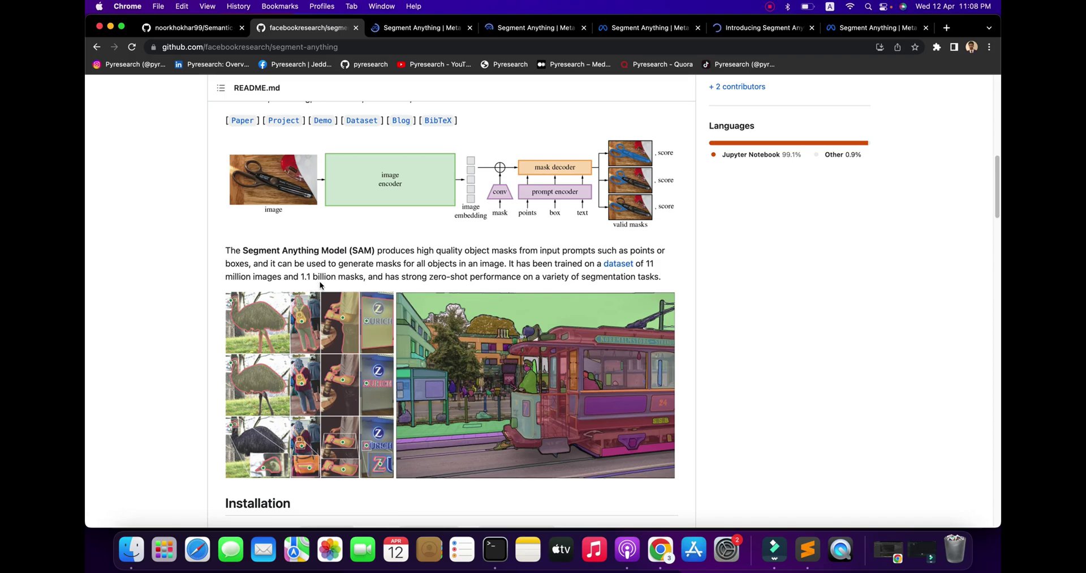
{"action": "scroll", "coordinate": [412, 279], "scroll_direction": "down", "scroll_amount": 1}
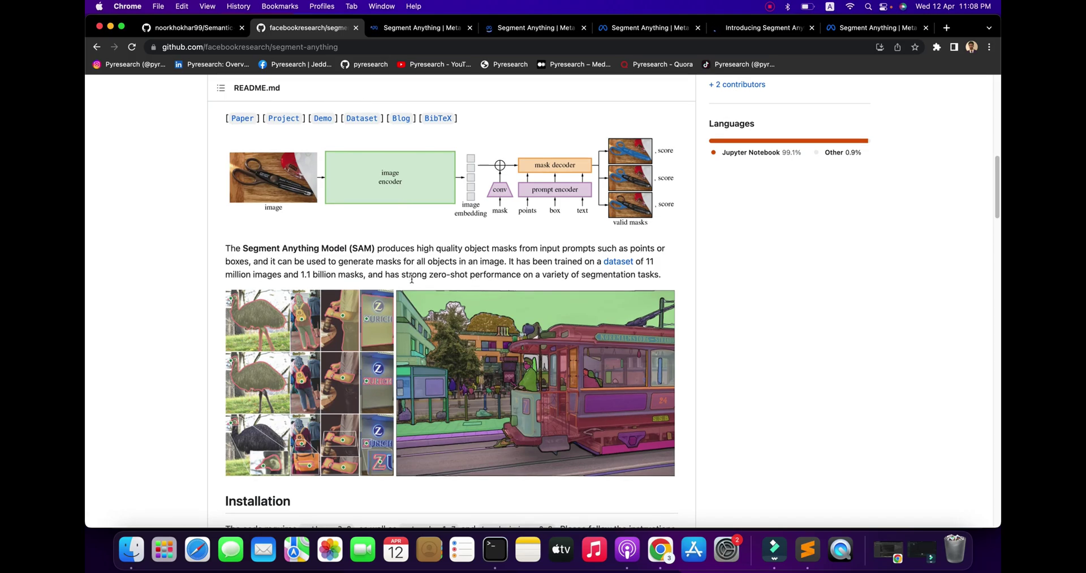
{"action": "scroll", "coordinate": [412, 278], "scroll_direction": "down", "scroll_amount": 5}
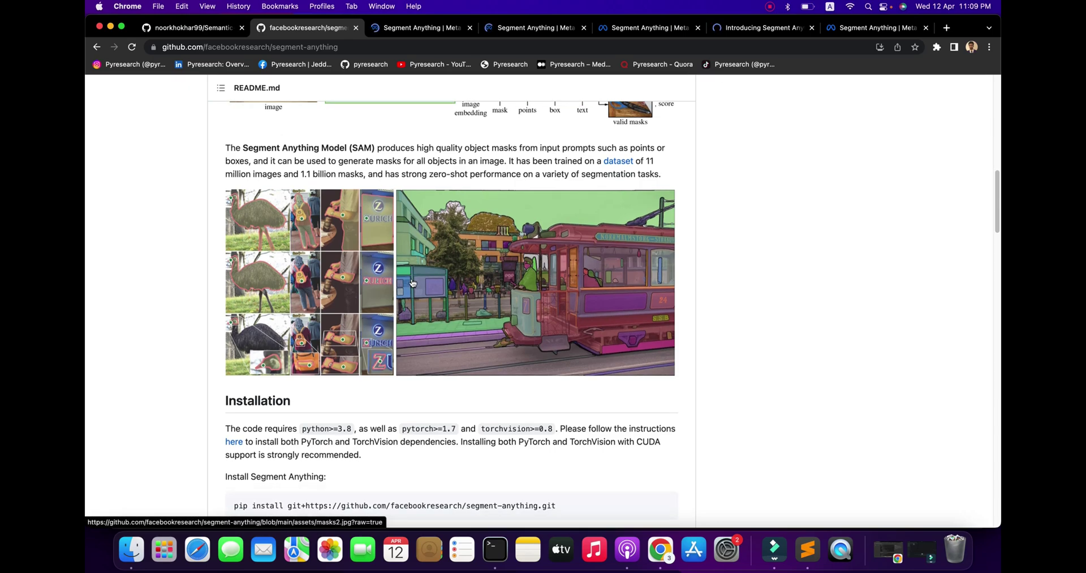
{"action": "double_click", "coordinate": [270, 174]}
{"action": "double_click", "coordinate": [291, 174]}
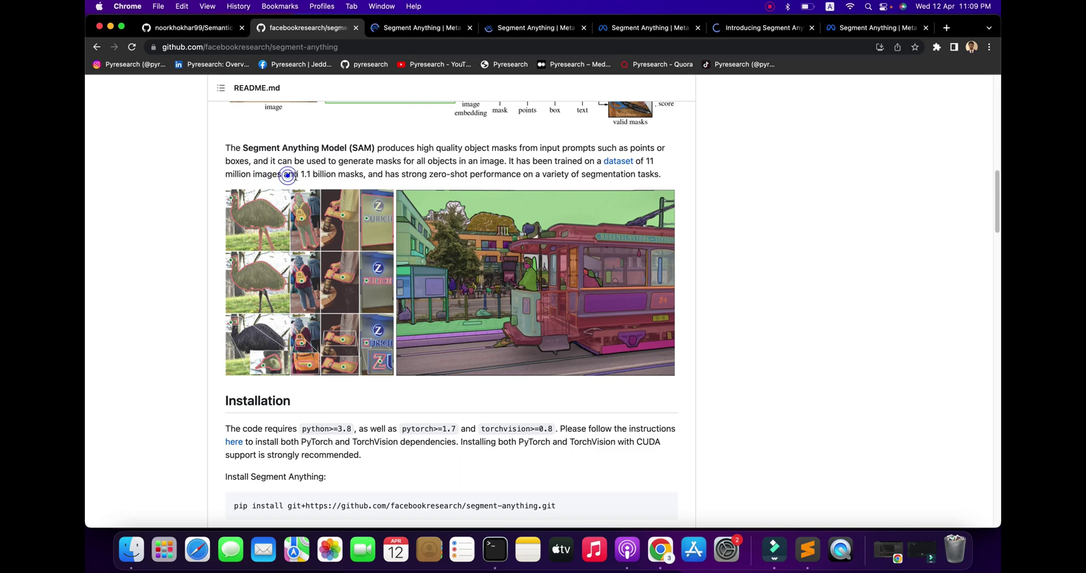
{"action": "left_click", "coordinate": [308, 175]}
{"action": "double_click", "coordinate": [350, 174]}
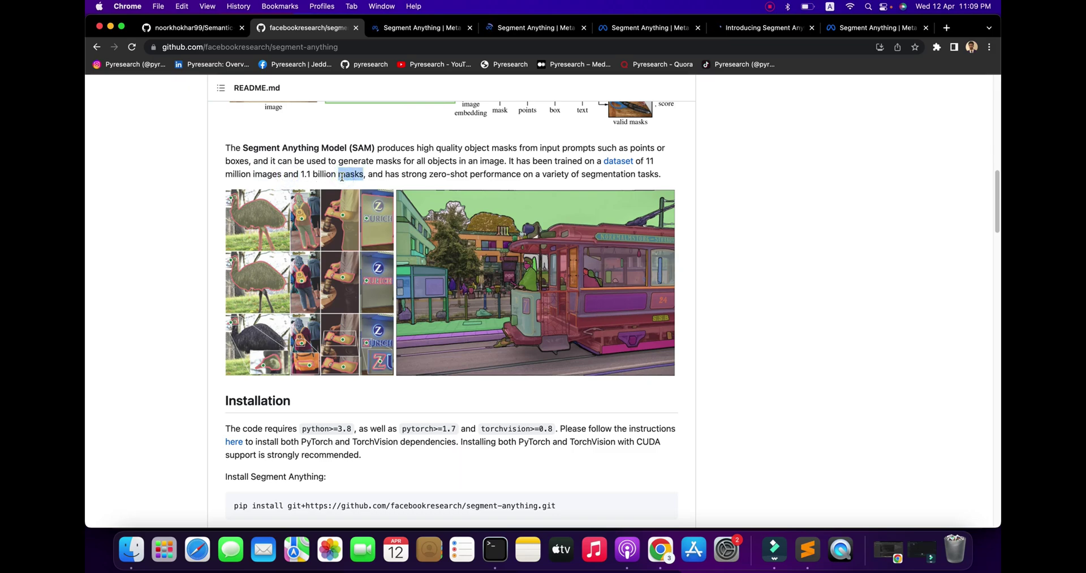
- Open the dataset link in a new tab, view it, and return to the README
{"action": "right_click", "coordinate": [620, 159]}
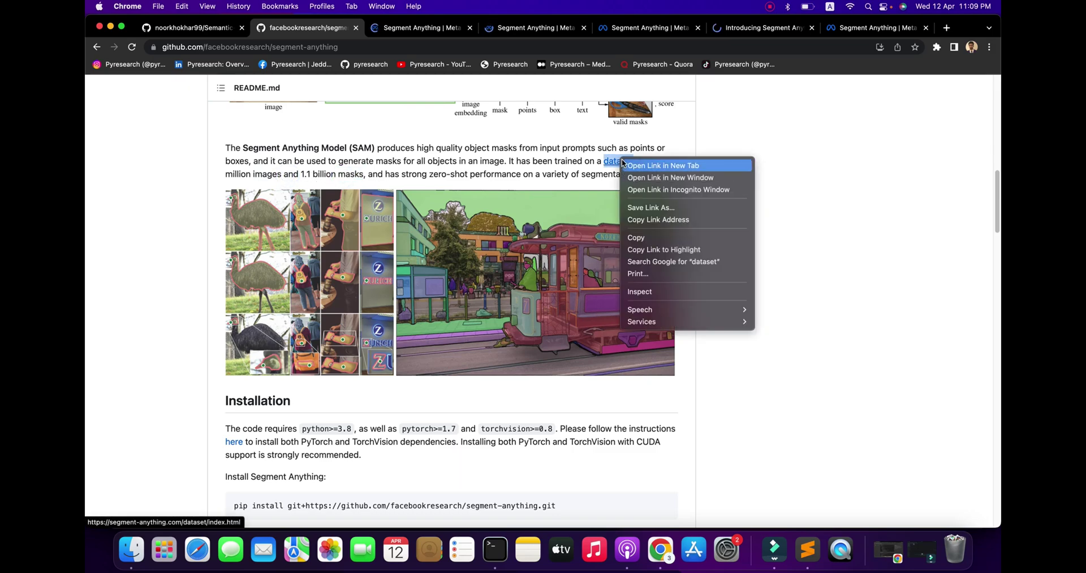
{"action": "left_click", "coordinate": [623, 161]}
{"action": "left_click", "coordinate": [854, 32]}
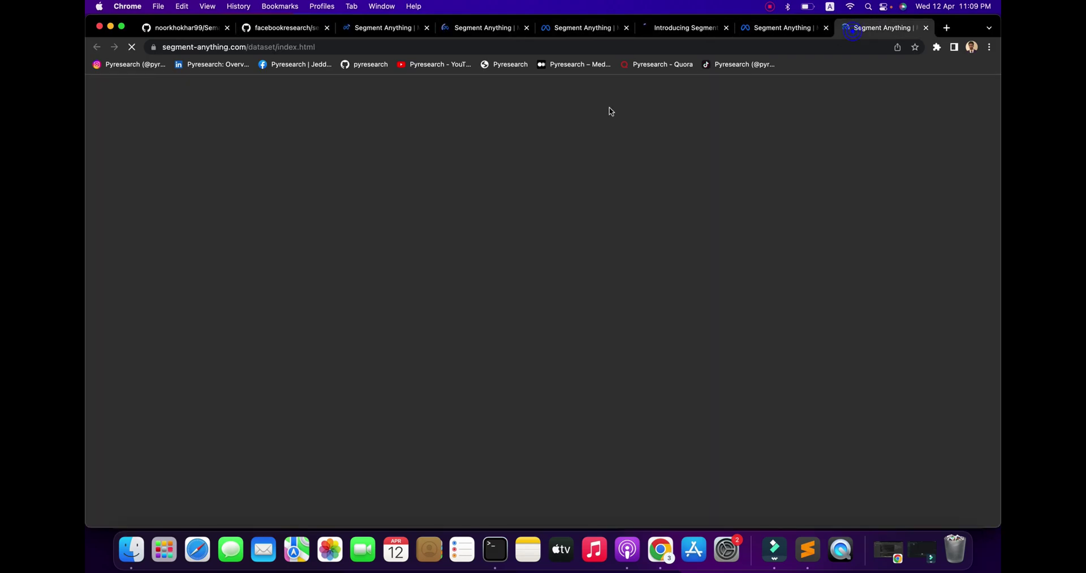
{"action": "left_click", "coordinate": [290, 28]}
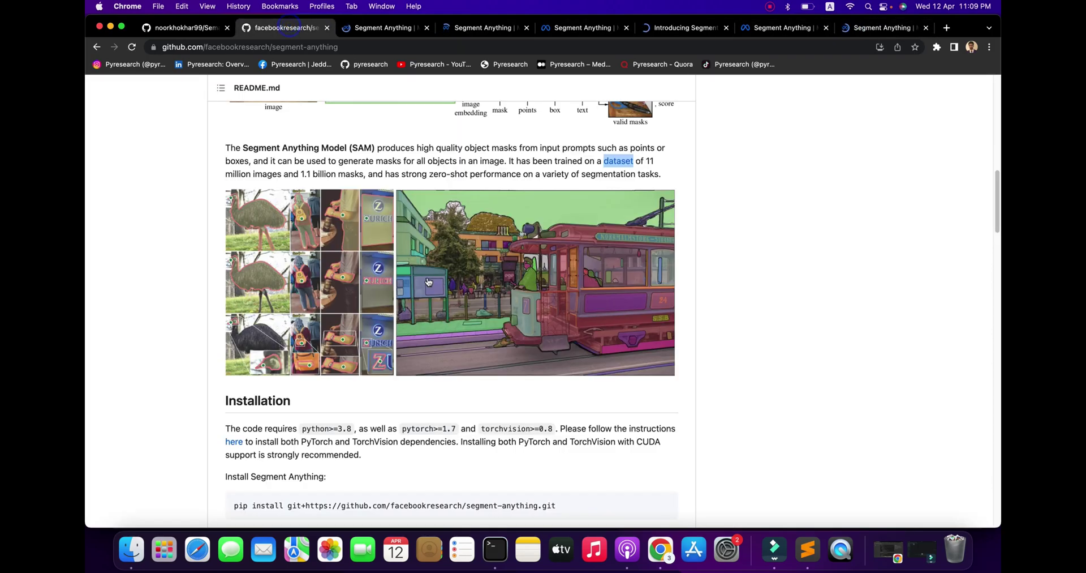
- Select the Installation section's pip install, git clone and cd/pip install commands, then bring up Terminal
{"action": "scroll", "coordinate": [407, 249], "scroll_direction": "down", "scroll_amount": 5}
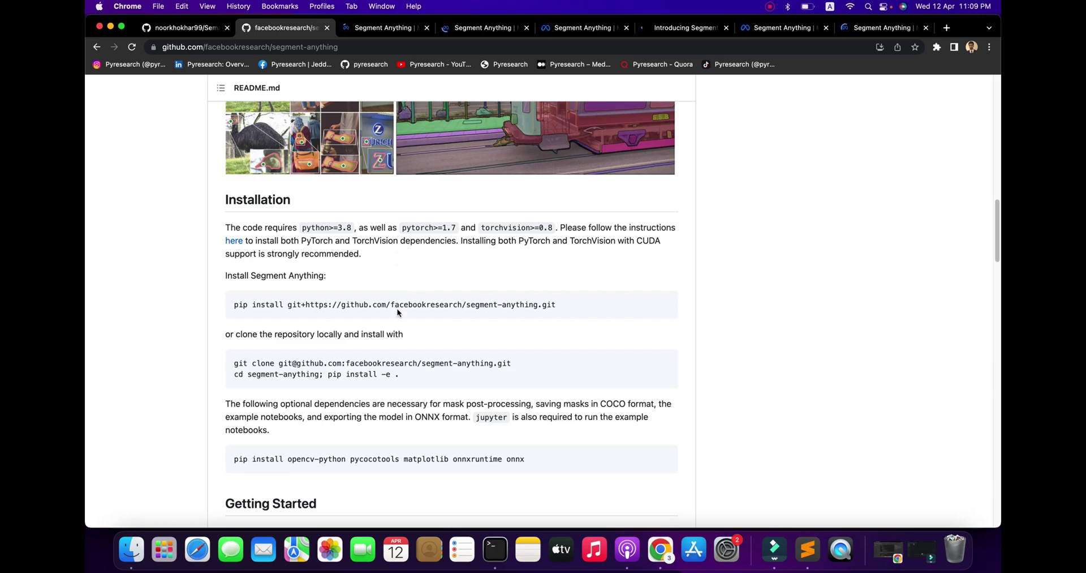
{"action": "triple_click", "coordinate": [398, 305]}
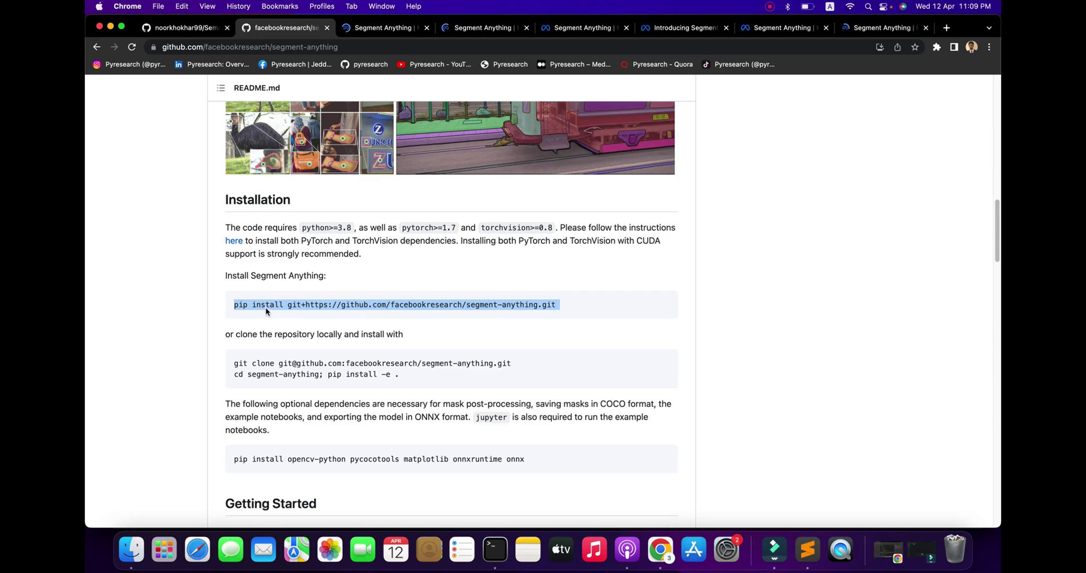
{"action": "left_click", "coordinate": [443, 306]}
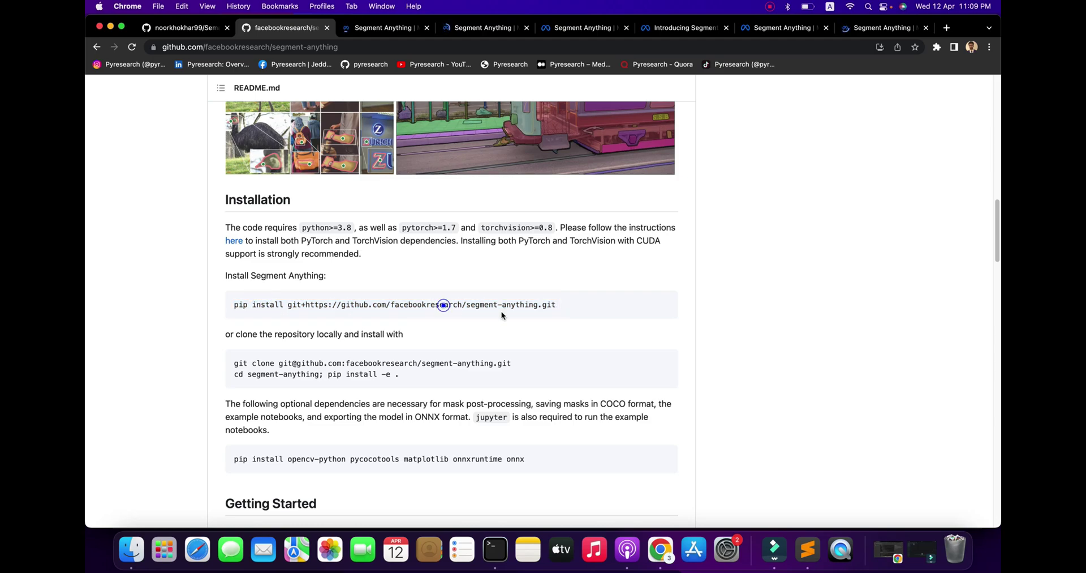
{"action": "double_click", "coordinate": [518, 306]}
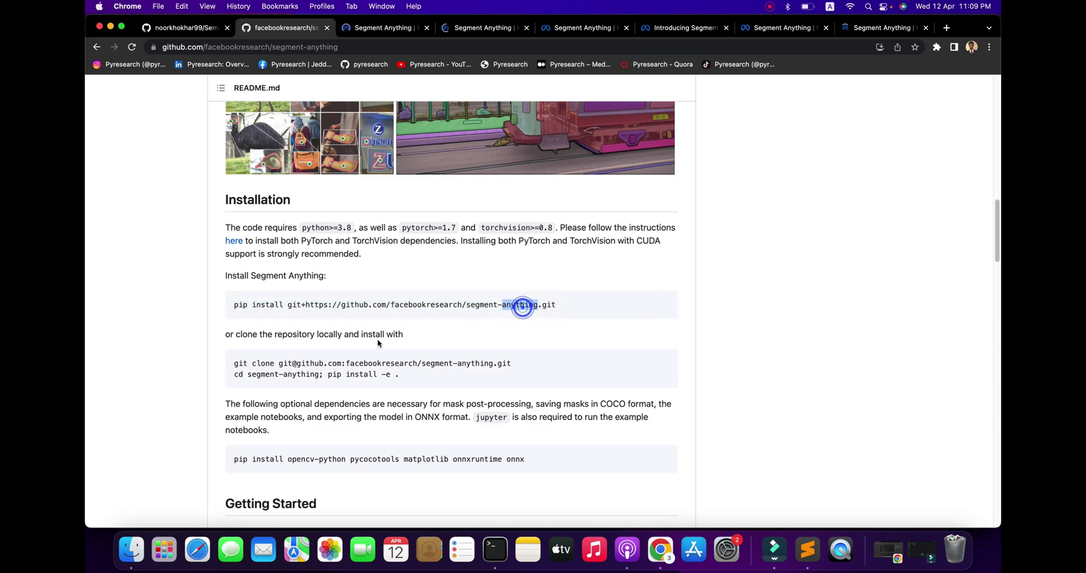
{"action": "scroll", "coordinate": [376, 309], "scroll_direction": "down", "scroll_amount": 2}
{"action": "triple_click", "coordinate": [377, 251]}
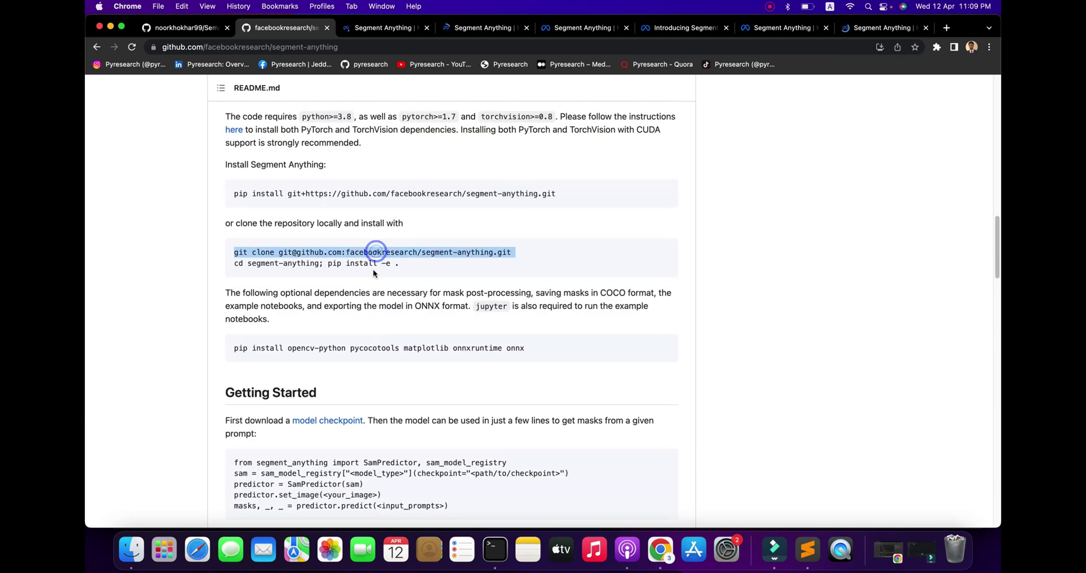
{"action": "triple_click", "coordinate": [373, 266]}
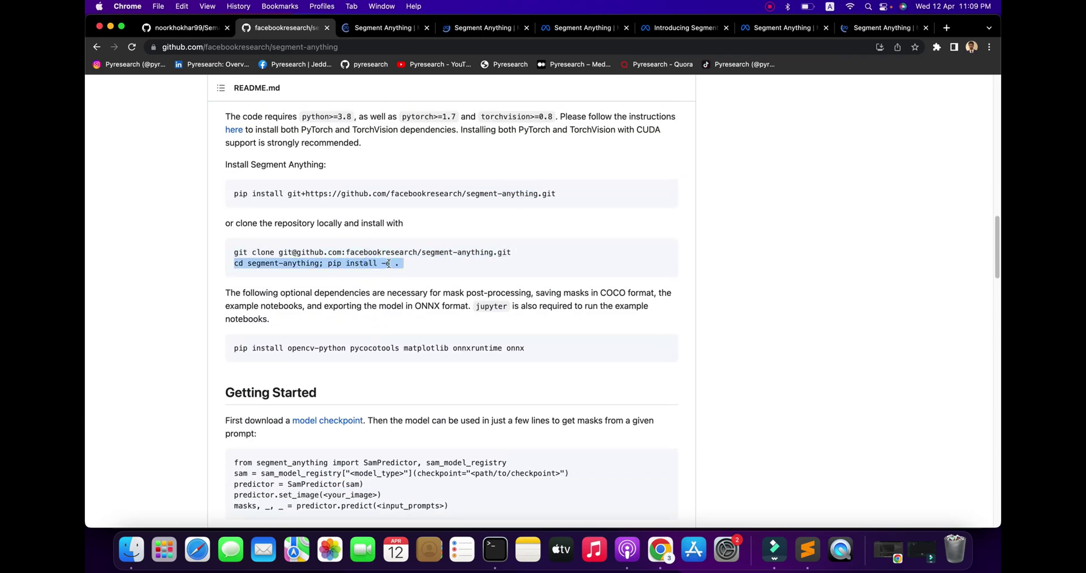
{"action": "left_click", "coordinate": [388, 264]}
{"action": "triple_click", "coordinate": [389, 263]}
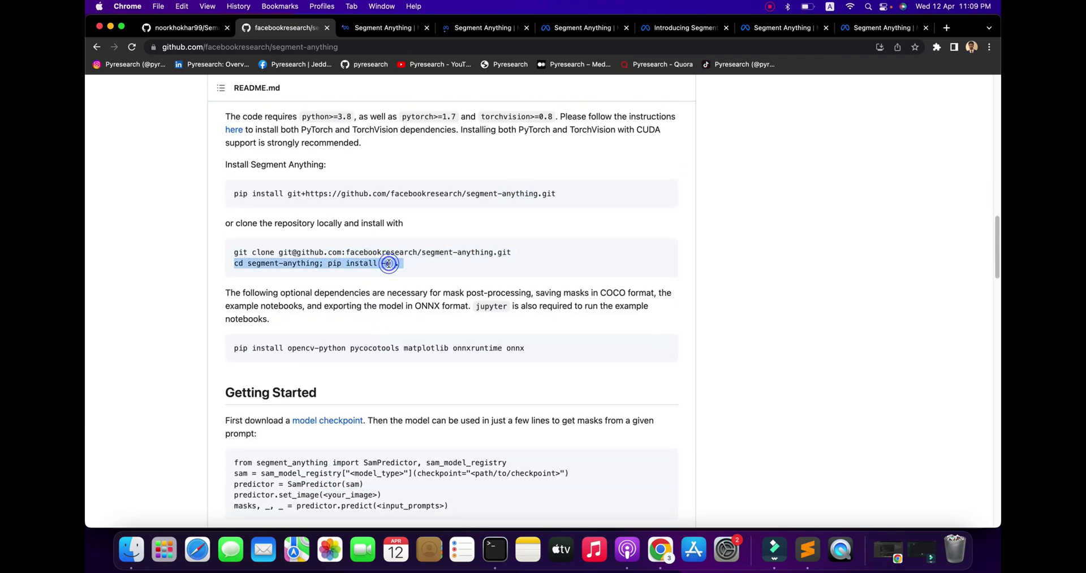
{"action": "left_click", "coordinate": [498, 555]}
- Move Terminal to the right and select the full pip install command in the README
{"action": "left_click_drag", "start_coordinate": [403, 114], "coordinate": [707, 142]}
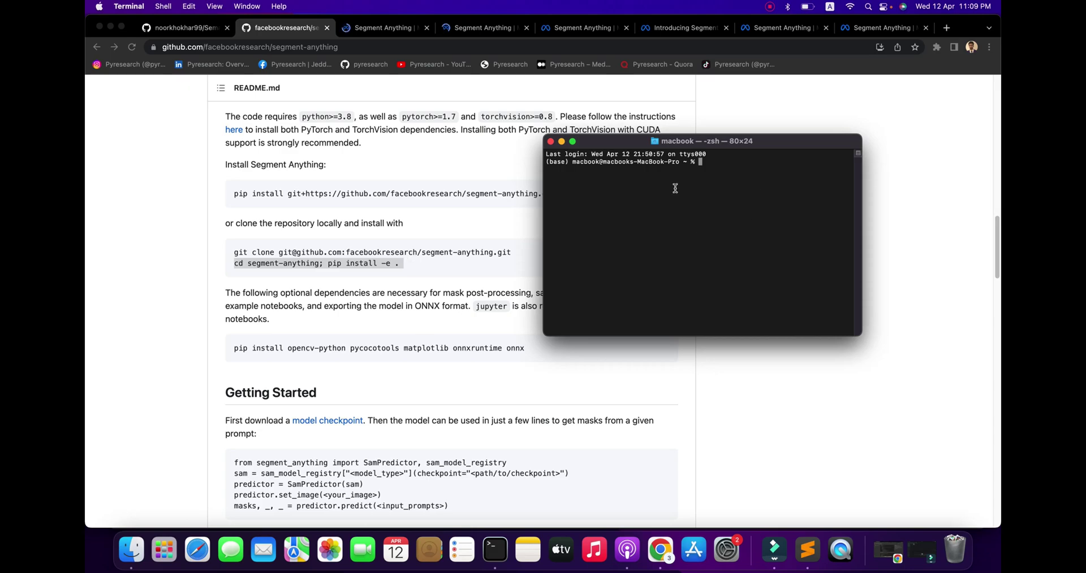
{"action": "triple_click", "coordinate": [430, 195]}
{"action": "key", "text": "super+c"}
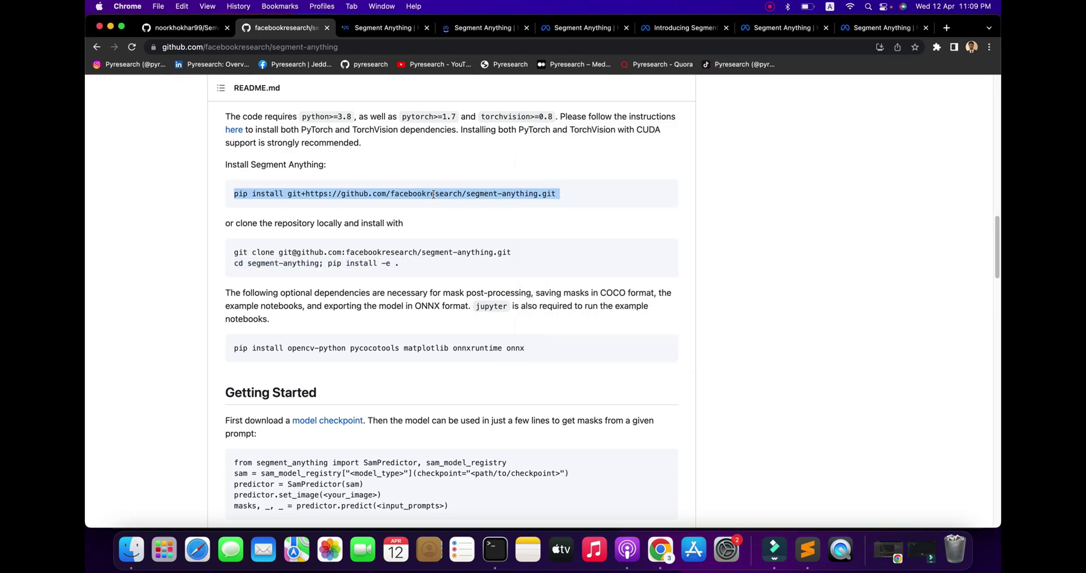
{"action": "left_click", "coordinate": [497, 560]}
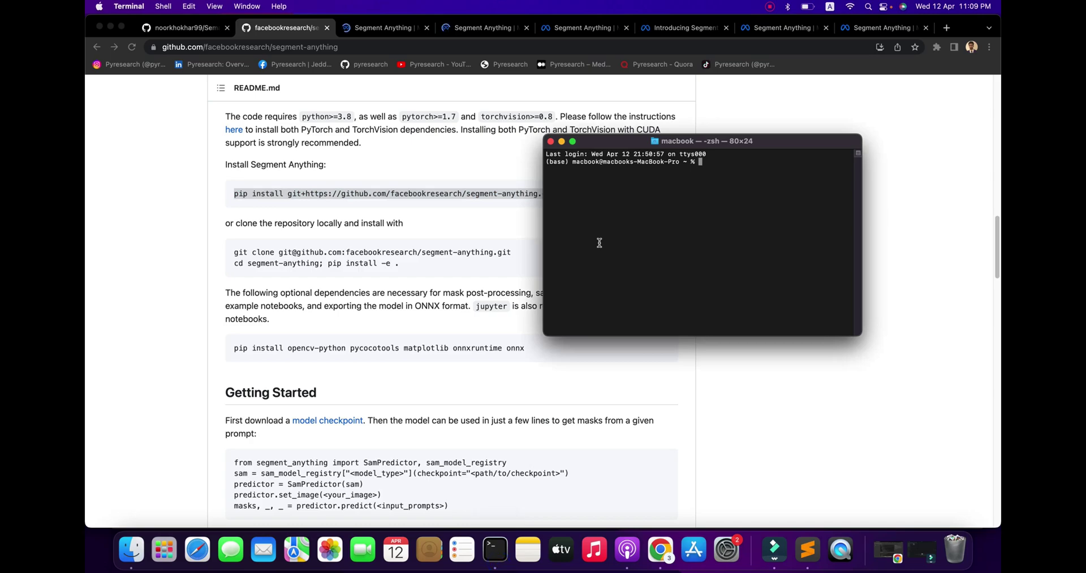
- Change into Documents and then youutbe with cd, listing each folder with ls
{"action": "type", "text": "cd Documents"}
{"action": "key", "text": "Return"}
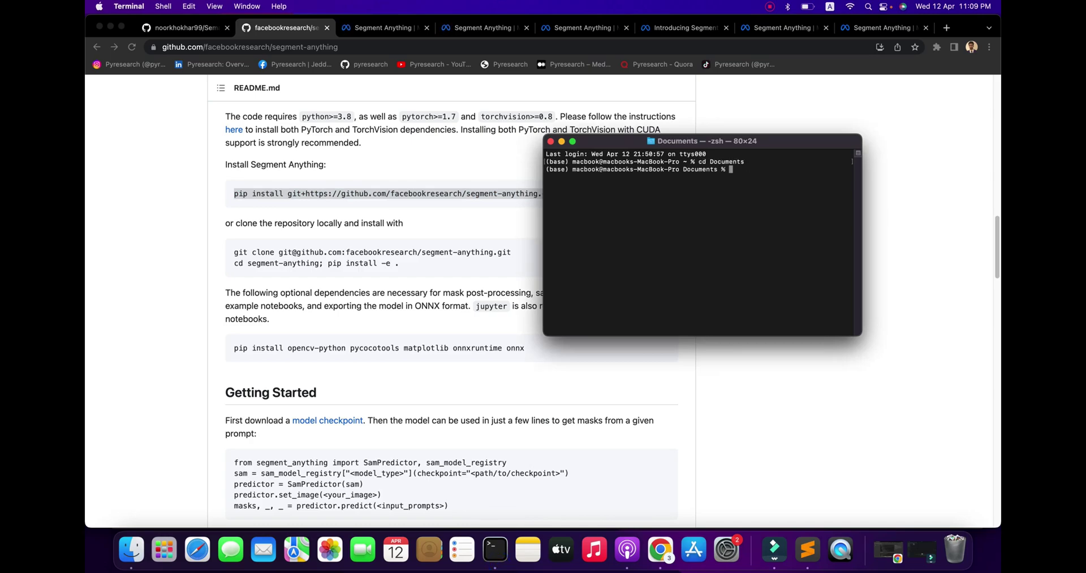
{"action": "type", "text": "ls"}
{"action": "key", "text": "Return"}
{"action": "type", "text": "cd youutbe"}
{"action": "key", "text": "Return"}
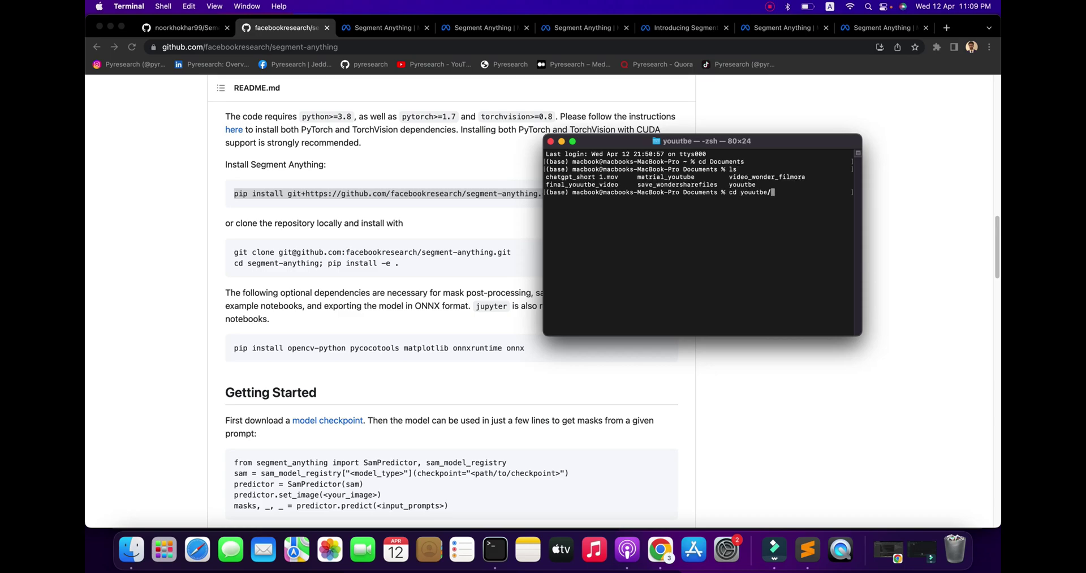
{"action": "type", "text": "ls"}
{"action": "key", "text": "Return"}
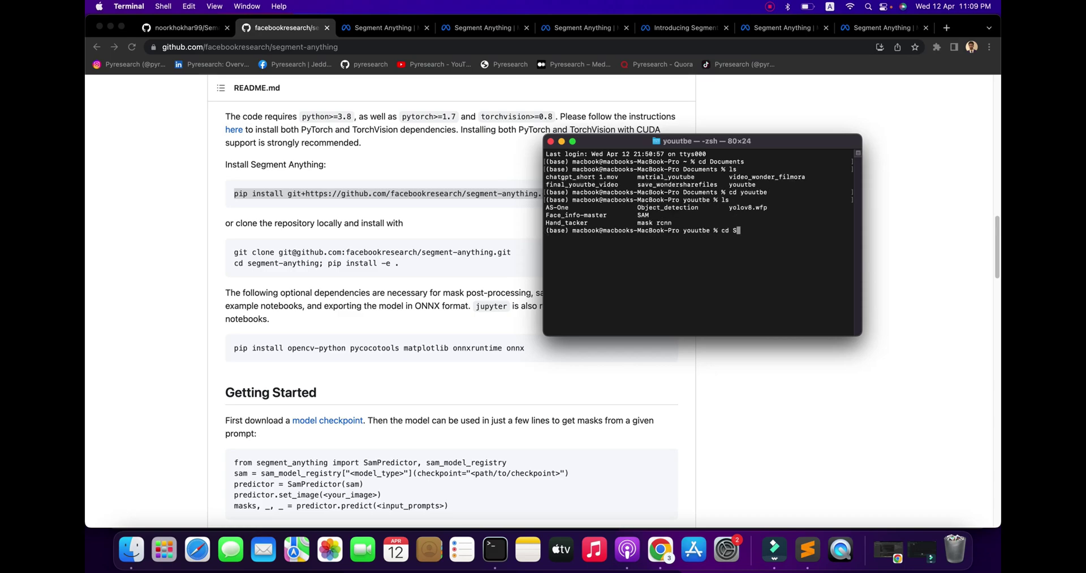
- Enter the SAM folder, list its files, and clear the screen
{"action": "type", "text": "cd SAM"}
{"action": "key", "text": "Return"}
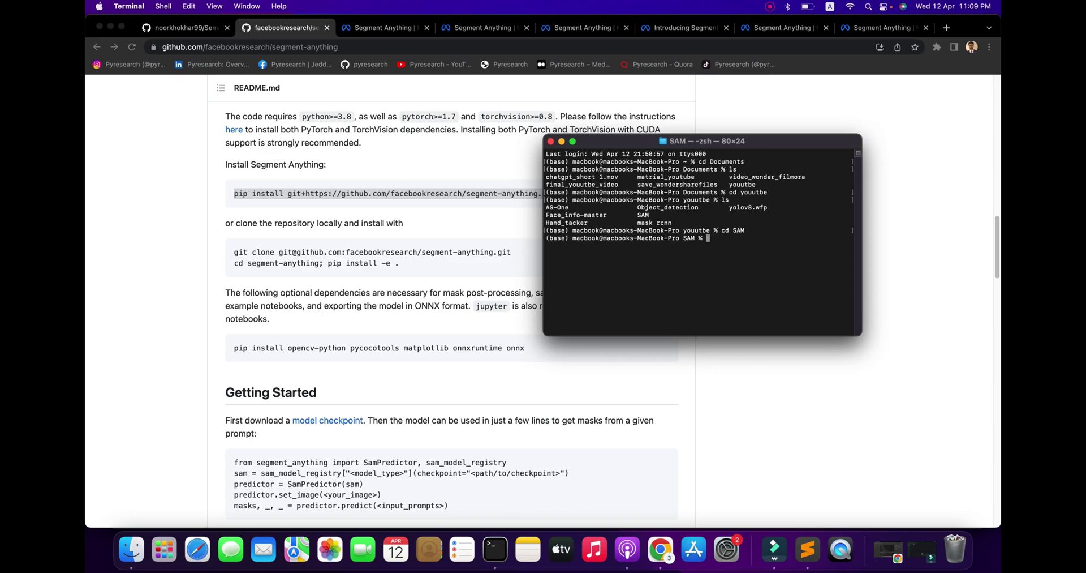
{"action": "type", "text": "ls"}
{"action": "key", "text": "Return"}
{"action": "type", "text": "c"}
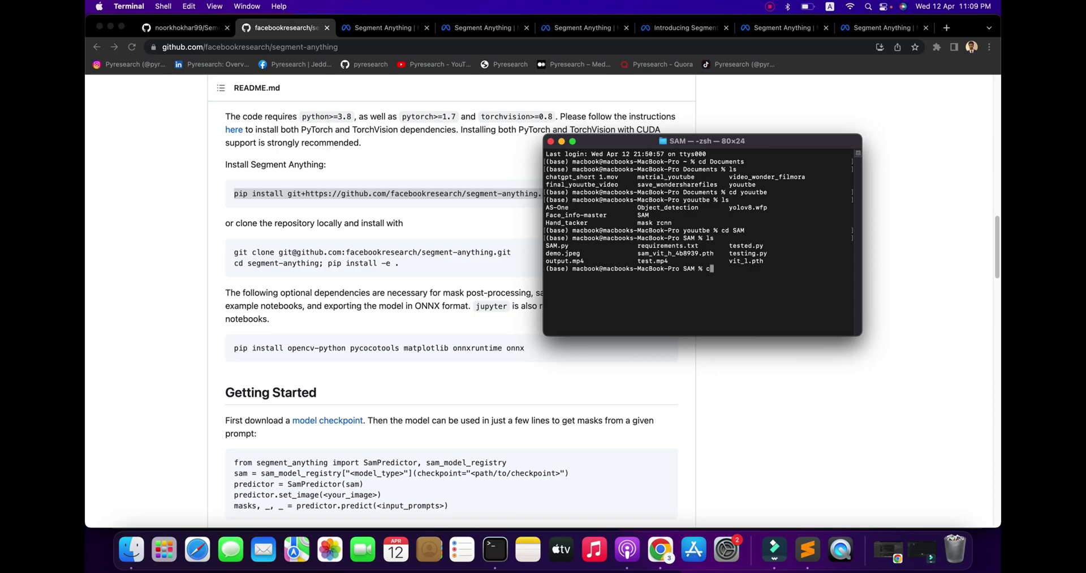
{"action": "type", "text": "lear"}
{"action": "key", "text": "Return"}
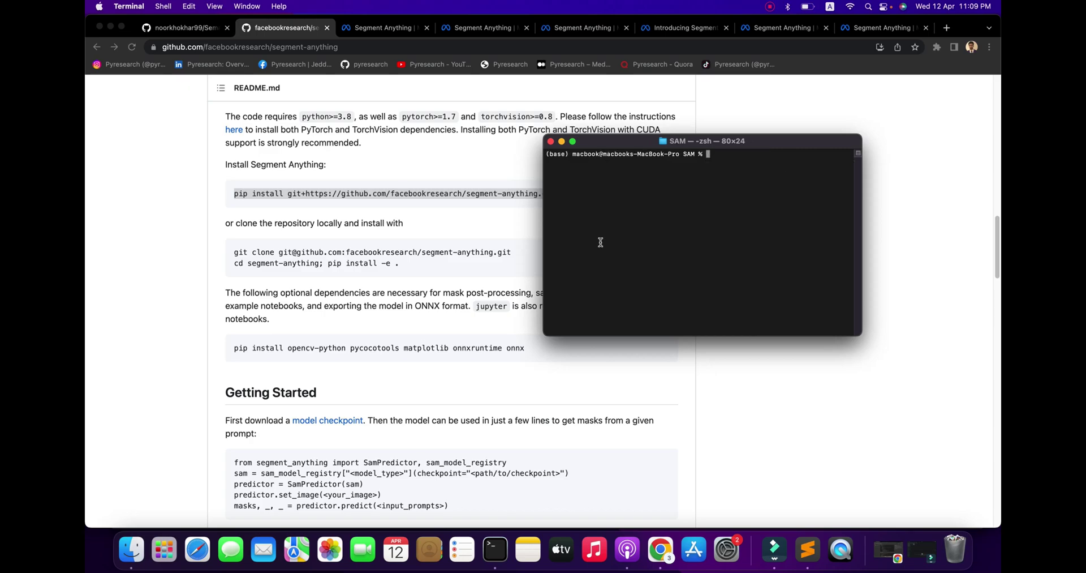
{"action": "left_click_drag", "start_coordinate": [631, 152], "coordinate": [500, 144]}
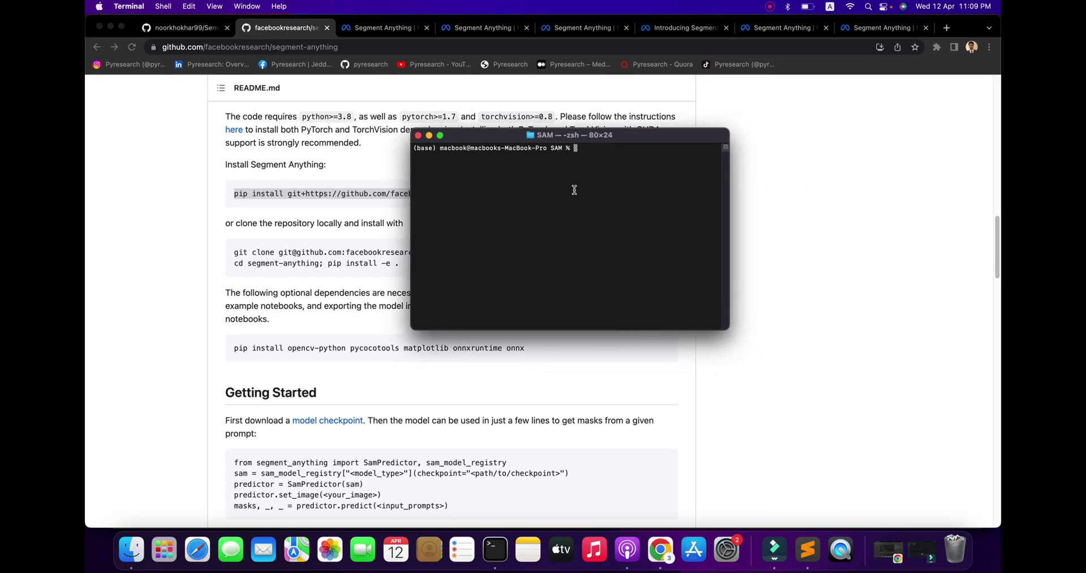
{"action": "key", "text": "super+v"}
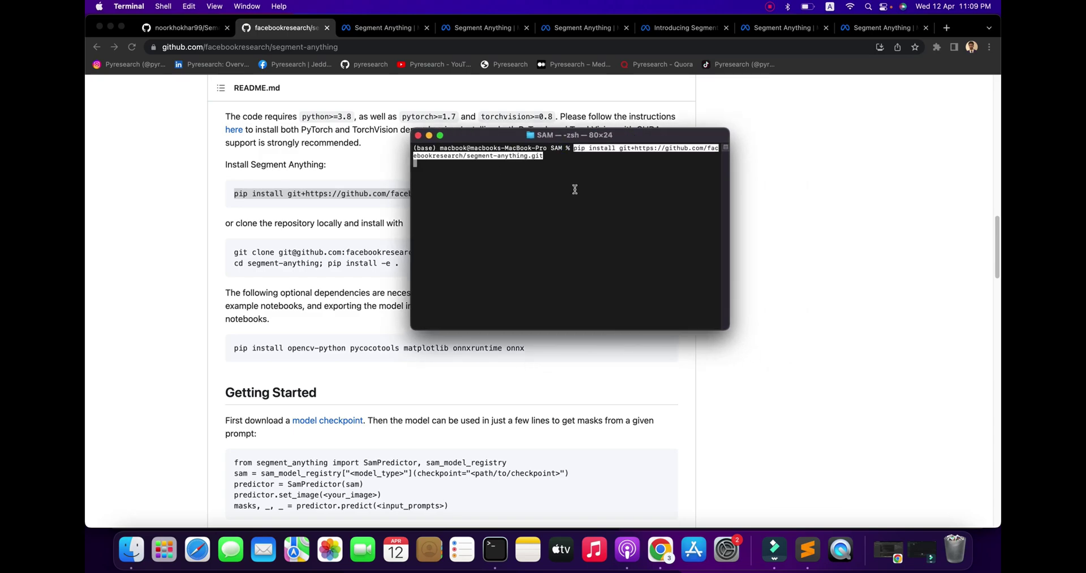
{"action": "key", "text": "Return"}
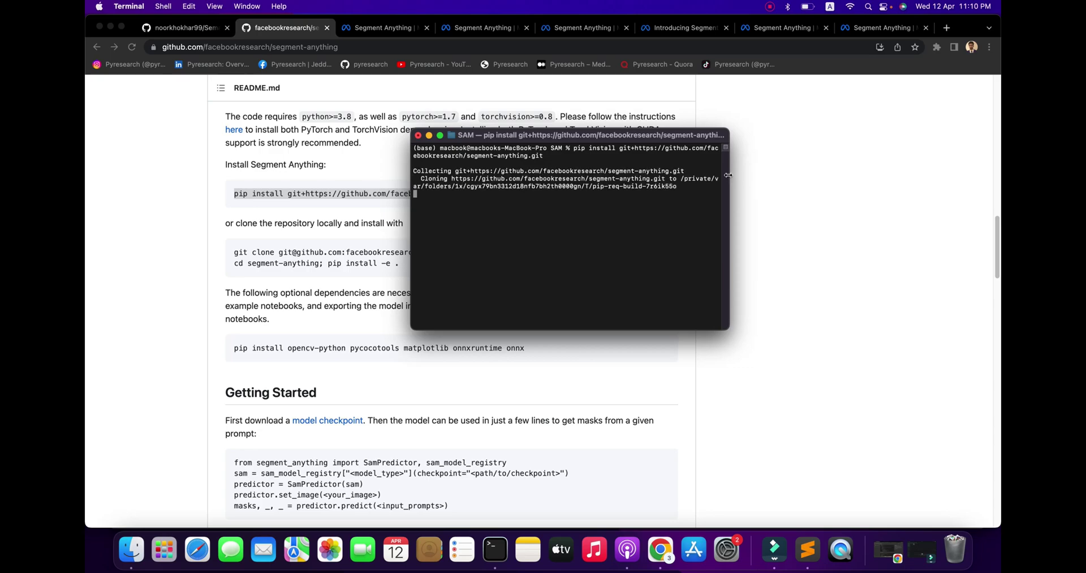
- Widen and reposition Terminal to follow the install output, then return to Chrome
{"action": "left_click_drag", "start_coordinate": [731, 177], "coordinate": [1000, 173]}
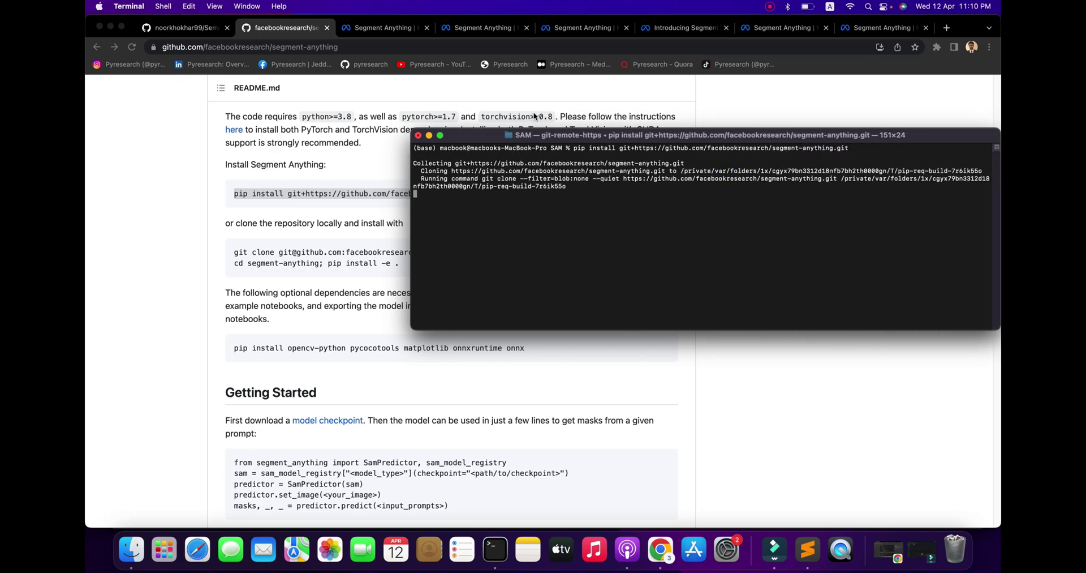
{"action": "left_click_drag", "start_coordinate": [534, 133], "coordinate": [433, 109]}
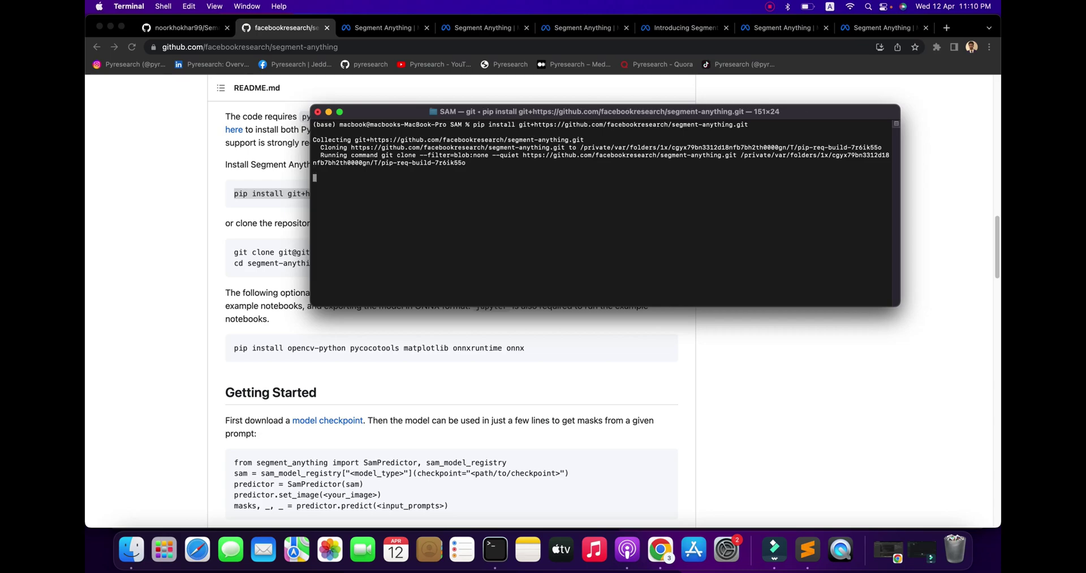
{"action": "left_click", "coordinate": [532, 123]}
{"action": "double_click", "coordinate": [709, 123]}
{"action": "left_click", "coordinate": [418, 183]}
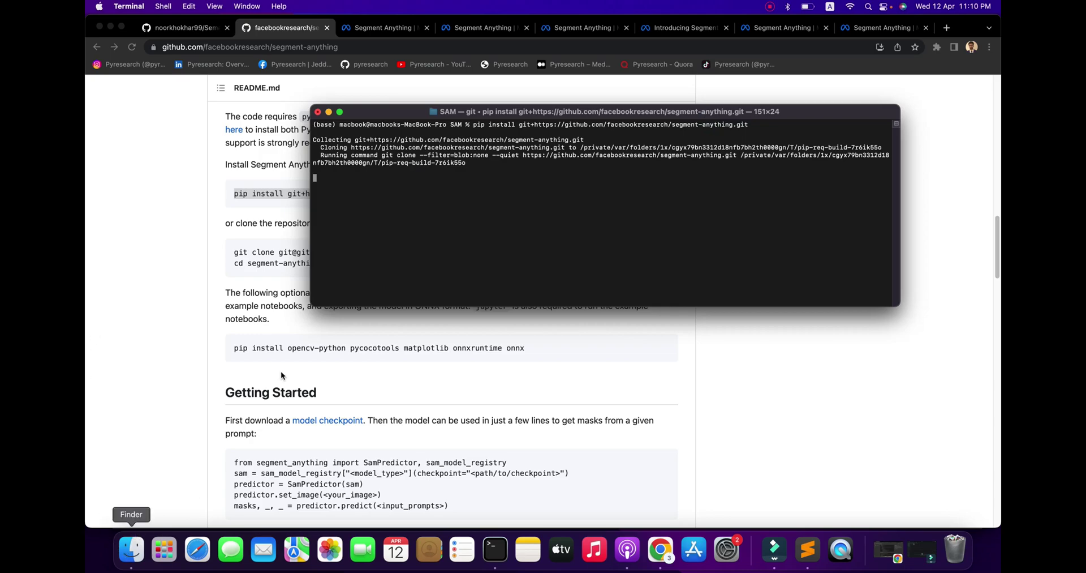
{"action": "left_click", "coordinate": [294, 340]}
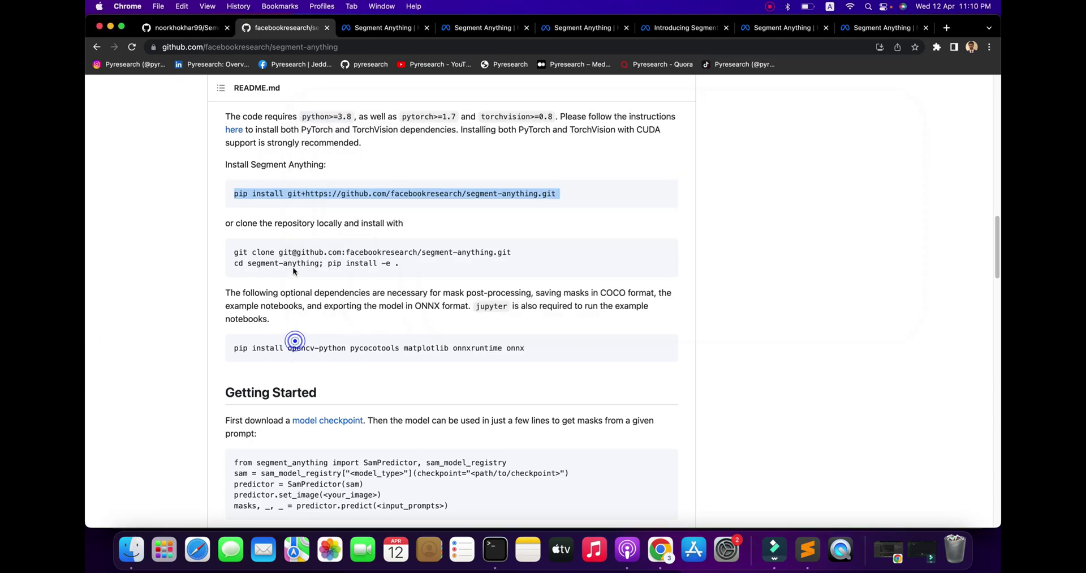
- Select the git clone line and browse the Semantic-Segment-Anything repository tab
{"action": "triple_click", "coordinate": [324, 251]}
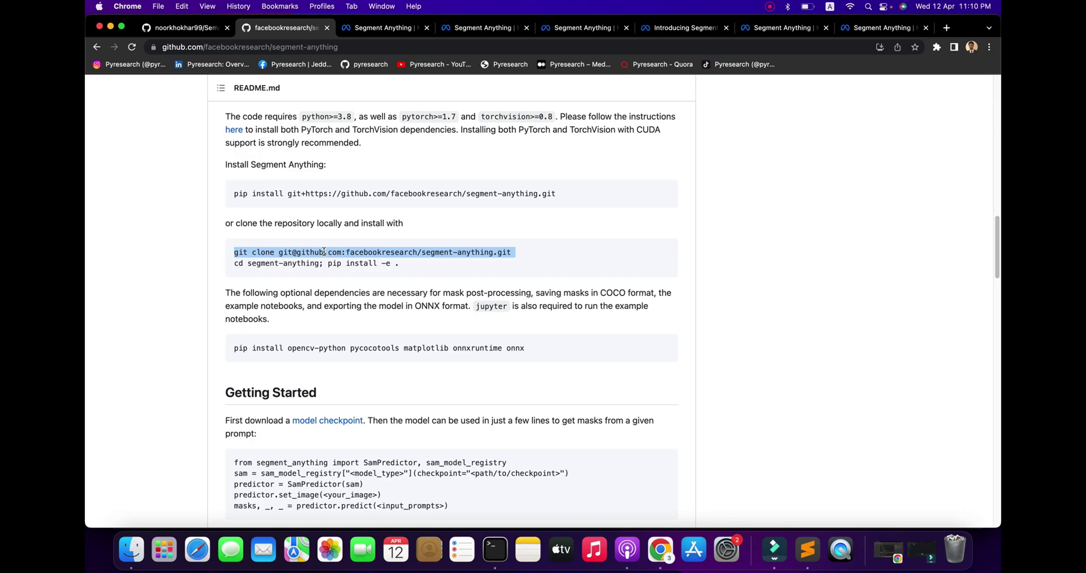
{"action": "left_click", "coordinate": [196, 36]}
{"action": "scroll", "coordinate": [239, 333], "scroll_direction": "up", "scroll_amount": 3}
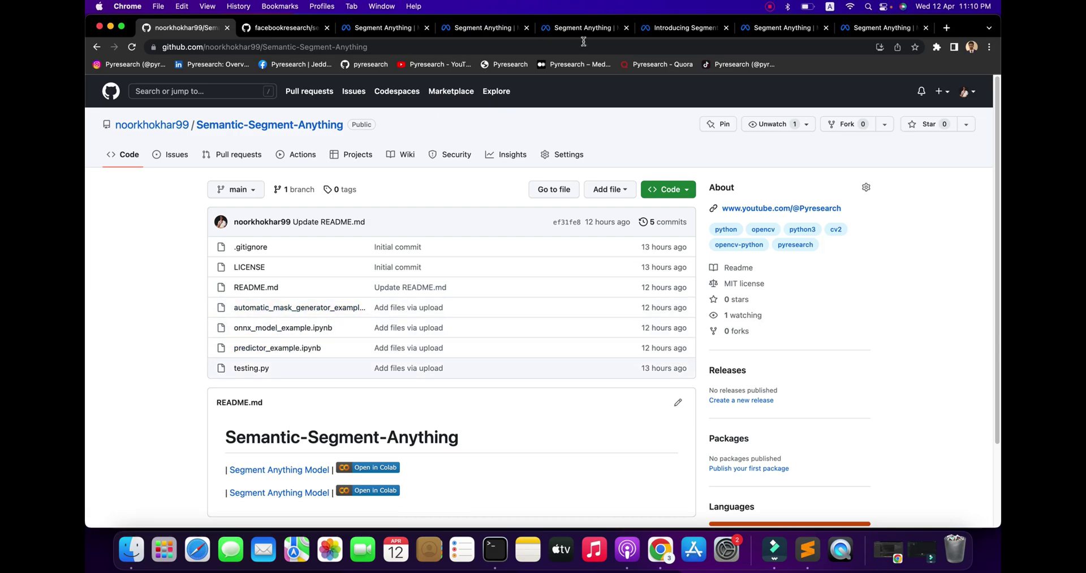
{"action": "scroll", "coordinate": [318, 283], "scroll_direction": "down", "scroll_amount": 3}
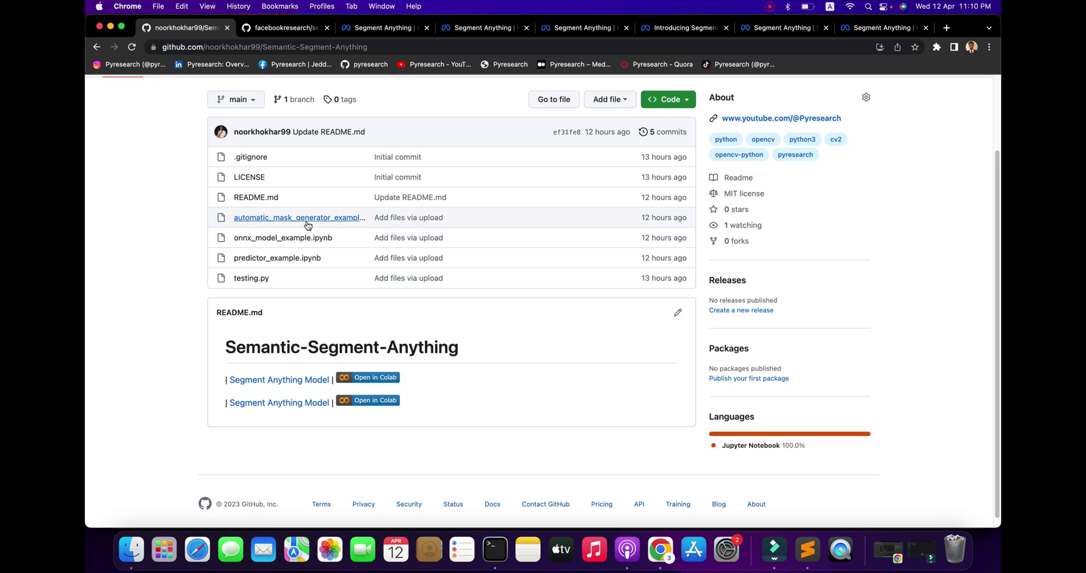
- Return to the facebookresearch README and scroll to its mask-generation code examples
{"action": "left_click", "coordinate": [292, 28]}
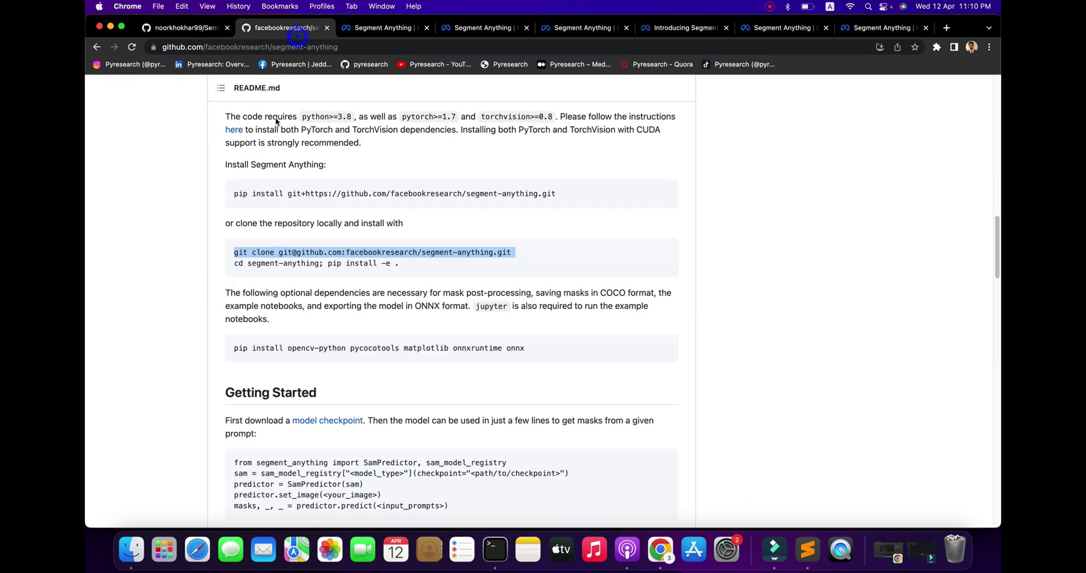
{"action": "scroll", "coordinate": [344, 202], "scroll_direction": "up", "scroll_amount": 2}
{"action": "scroll", "coordinate": [343, 201], "scroll_direction": "up", "scroll_amount": 5}
{"action": "scroll", "coordinate": [343, 199], "scroll_direction": "down", "scroll_amount": 15}
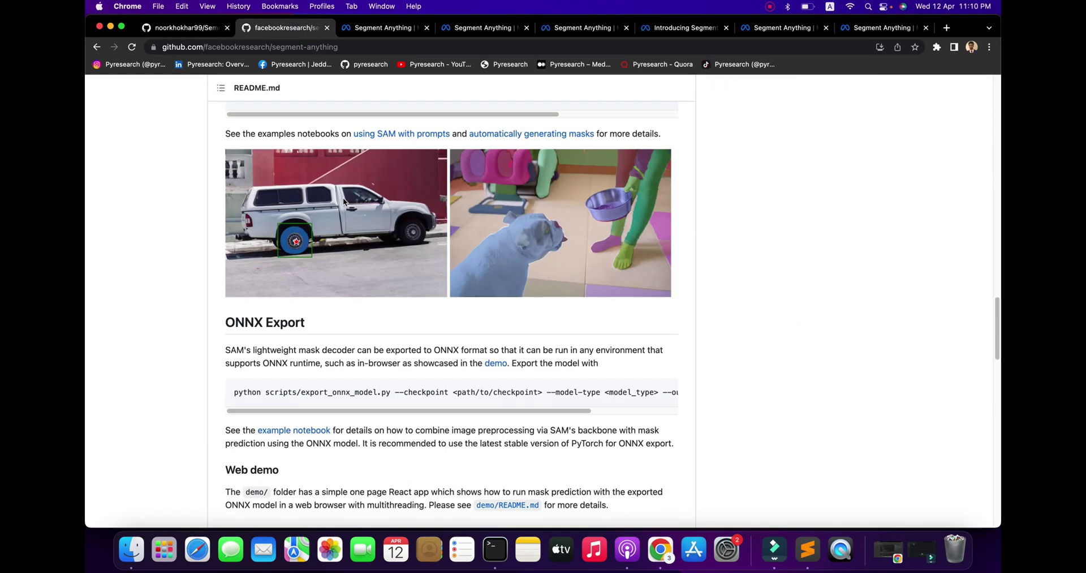
{"action": "scroll", "coordinate": [365, 169], "scroll_direction": "up", "scroll_amount": 10}
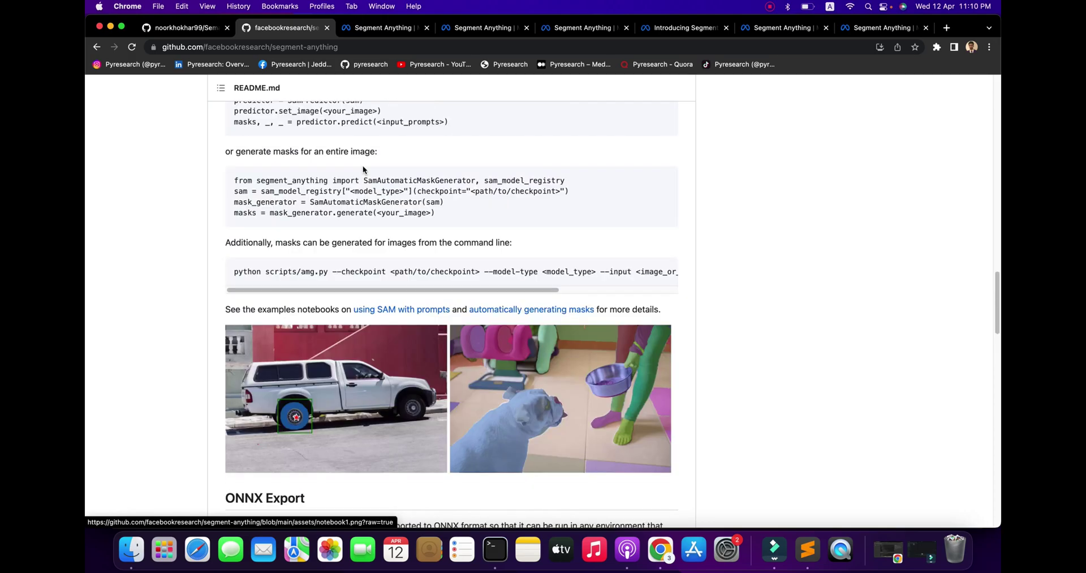